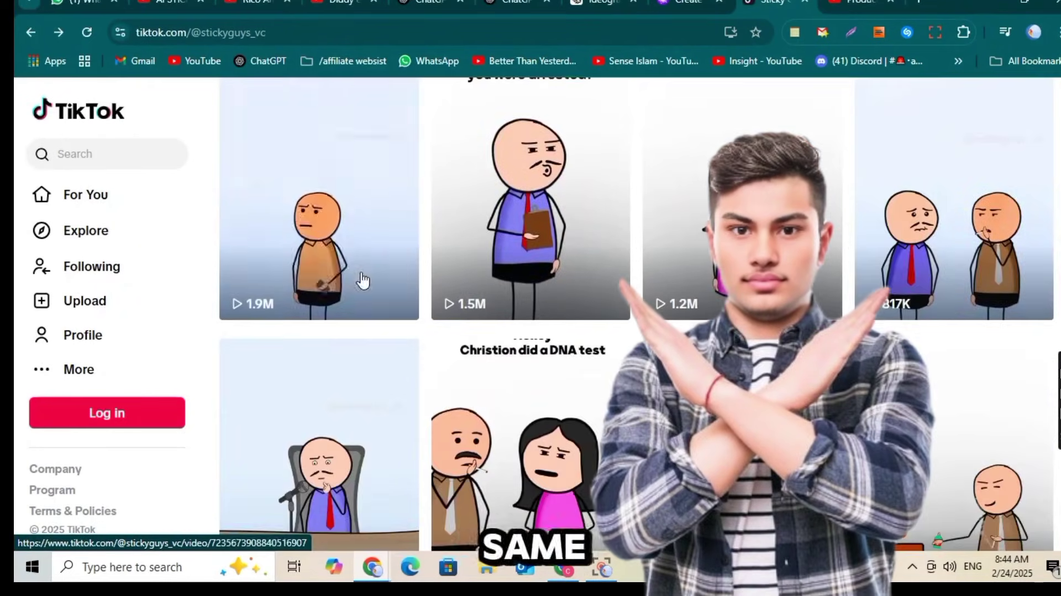
Show the NexusClips subtitle styling, then publish the clip as a Public YouTube Short under Educación
scroll(362, 280, "down", 10)
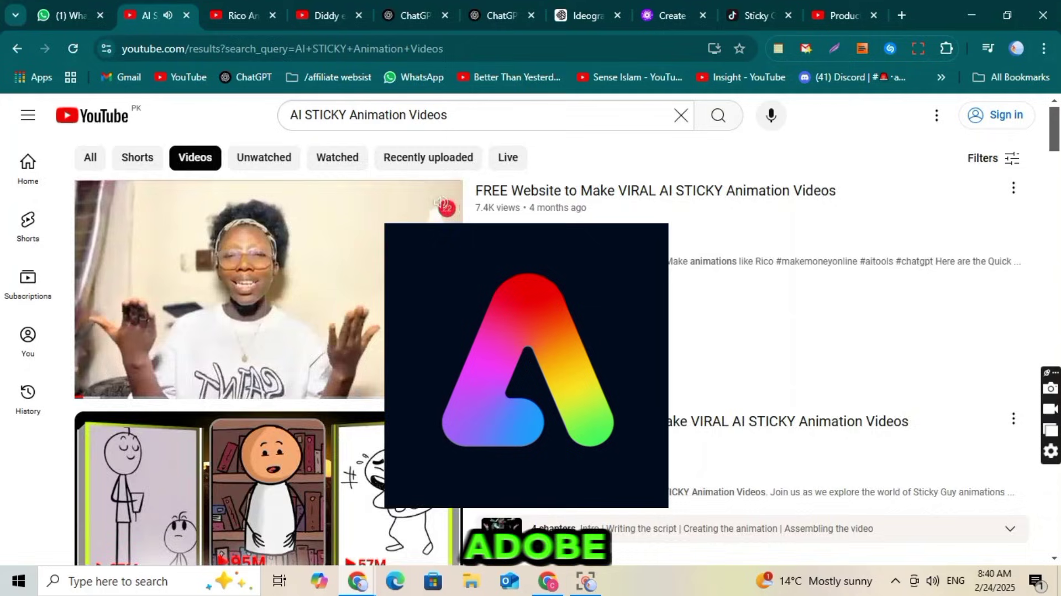
scroll(502, 410, "down", 10)
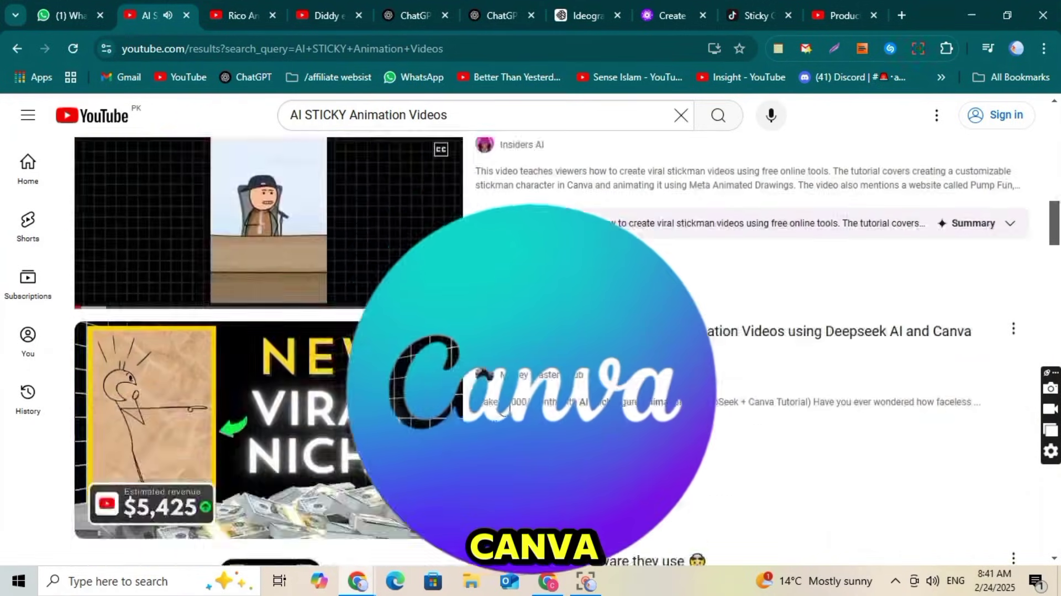
scroll(500, 409, "down", 12)
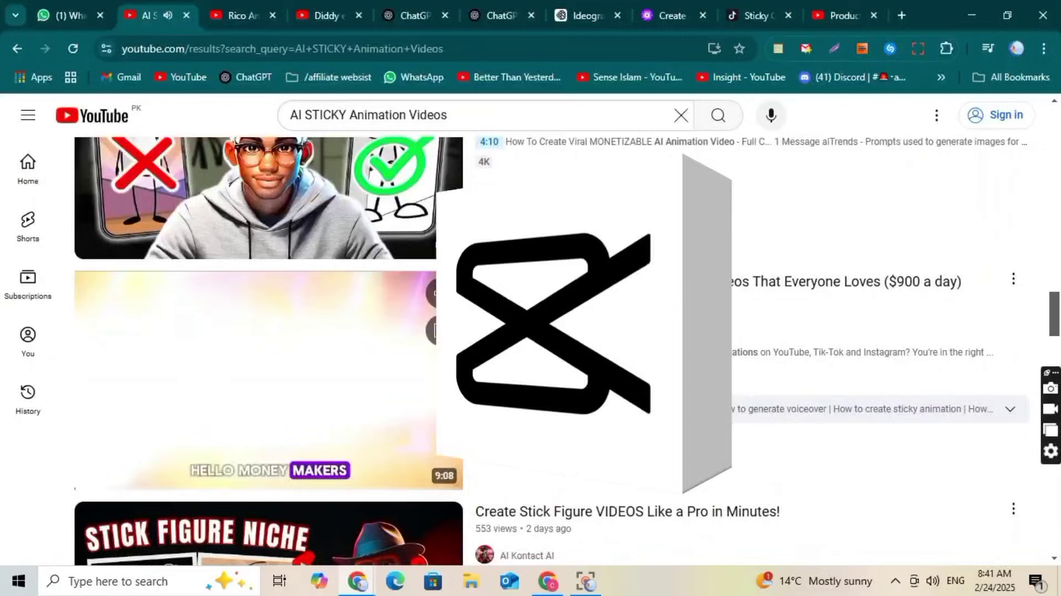
scroll(438, 413, "down", 12)
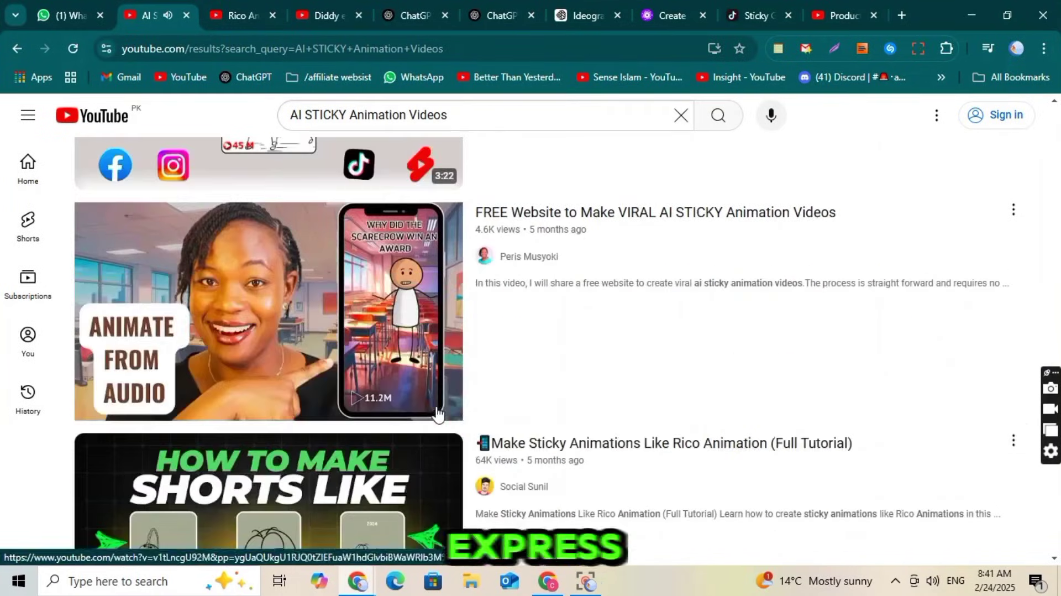
scroll(438, 414, "down", 12)
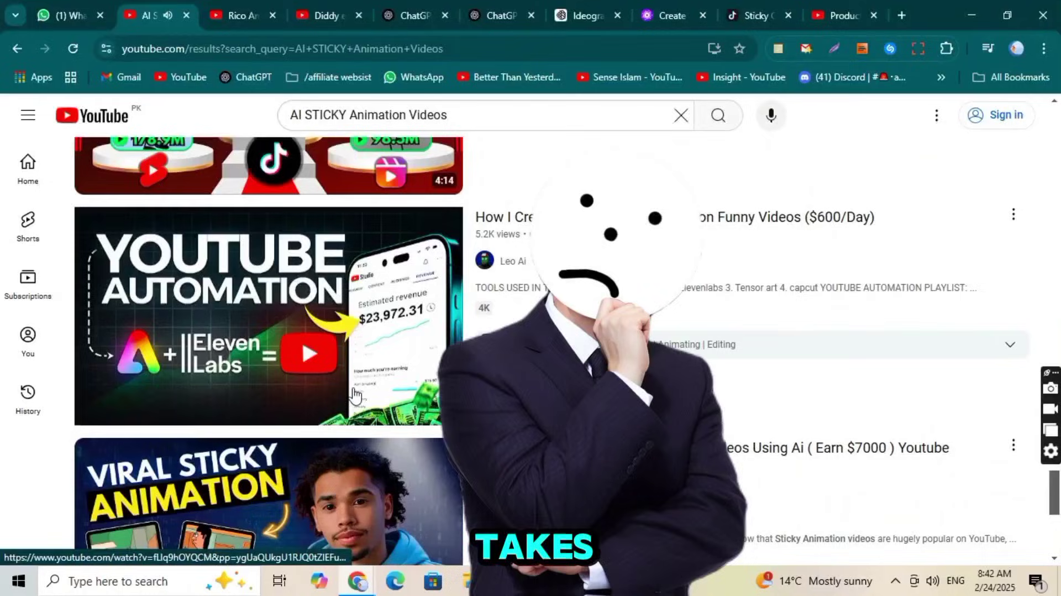
scroll(375, 386, "down", 4)
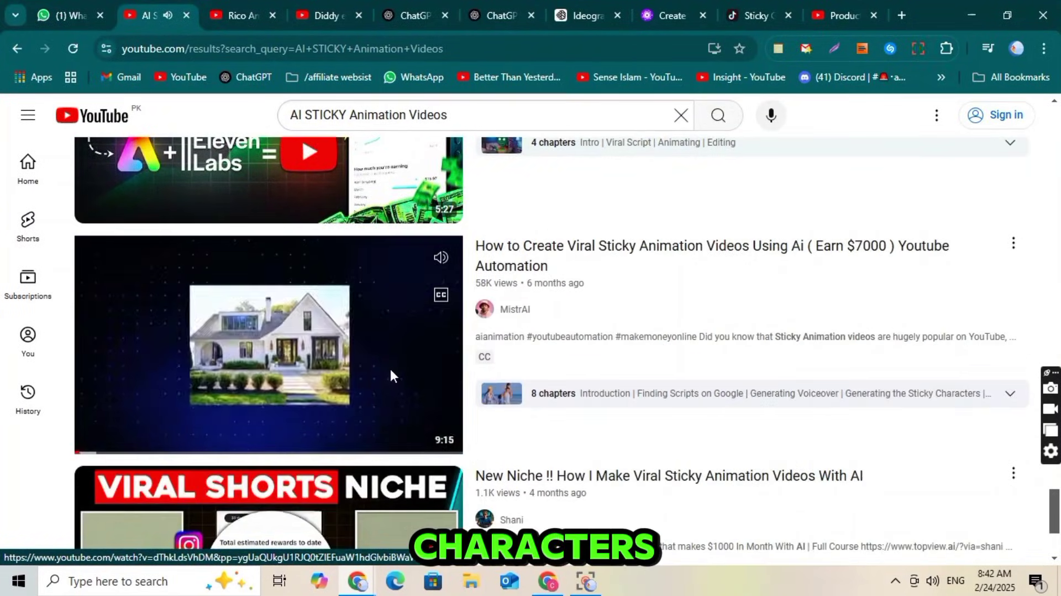
scroll(390, 376, "down", 3)
scroll(341, 410, "down", 10)
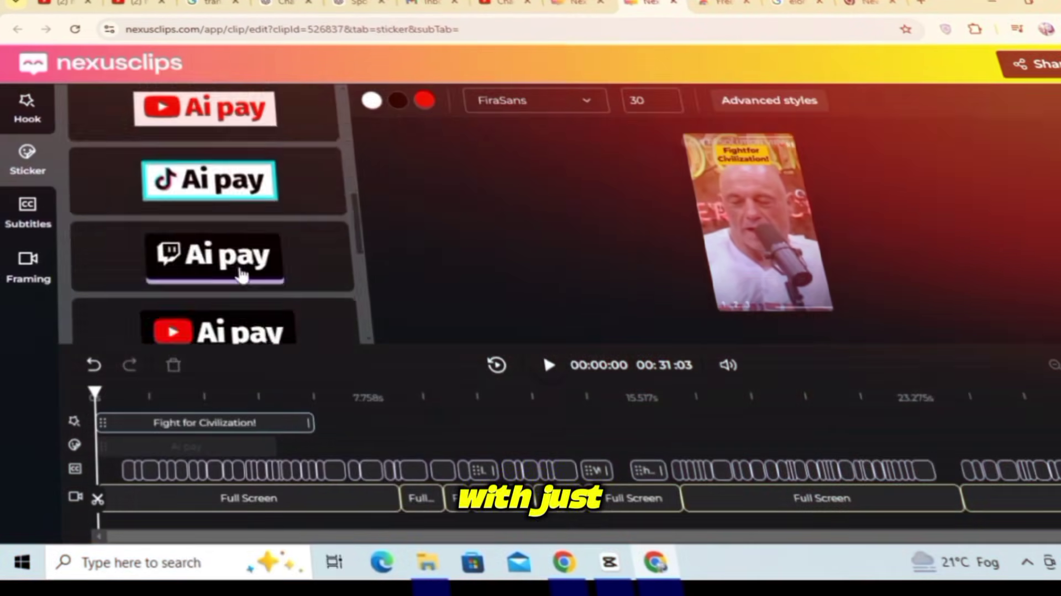
left_click(27, 212)
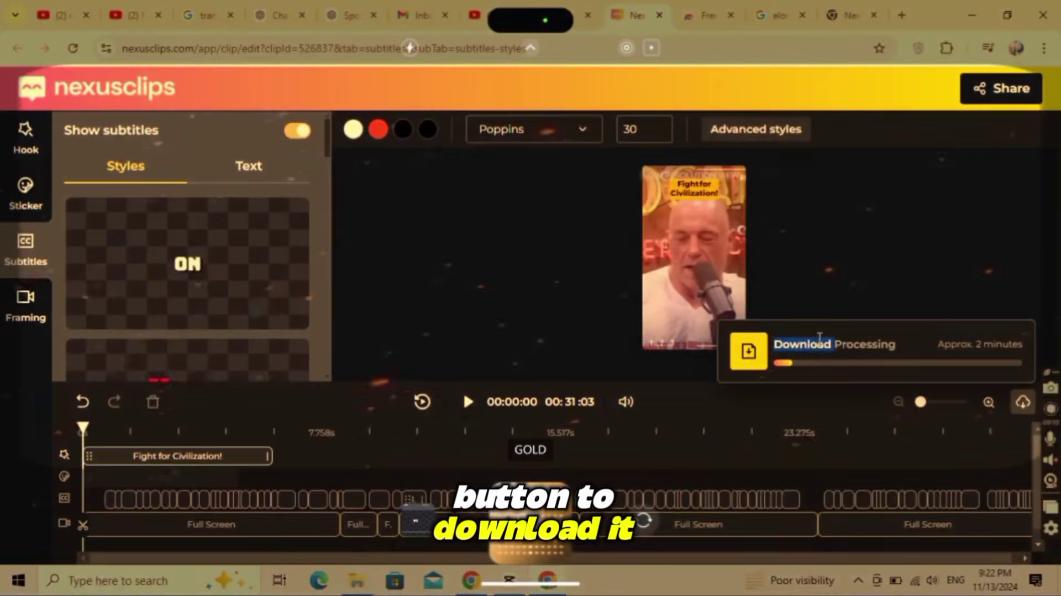
left_click(811, 334)
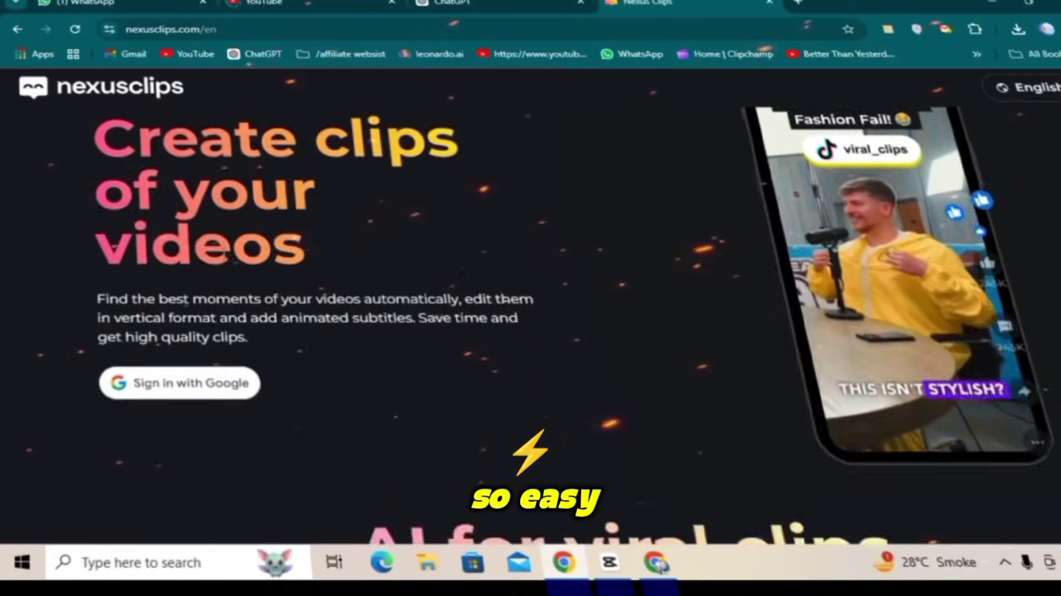
scroll(628, 310, "down", 5)
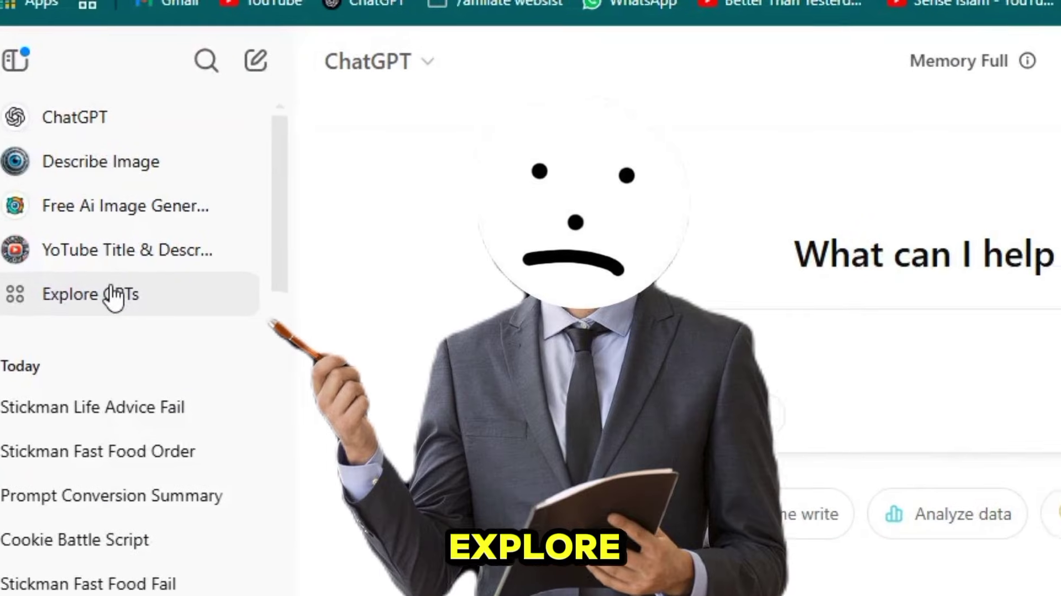
Open the Stick Animation Script Generator from the GPTs directory and start a chat with it
left_click(105, 279)
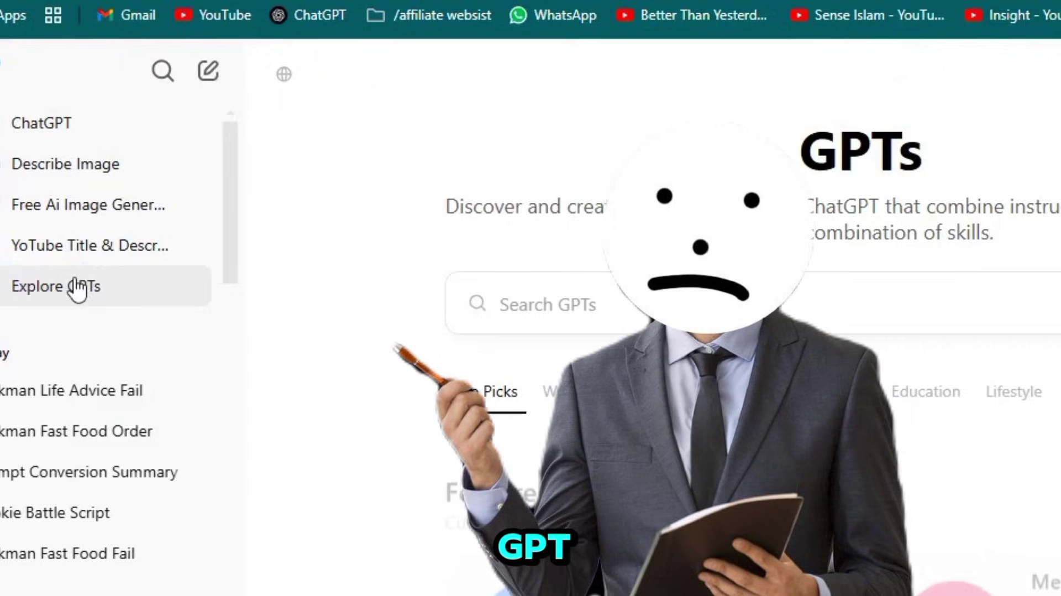
scroll(581, 307, "down", 5)
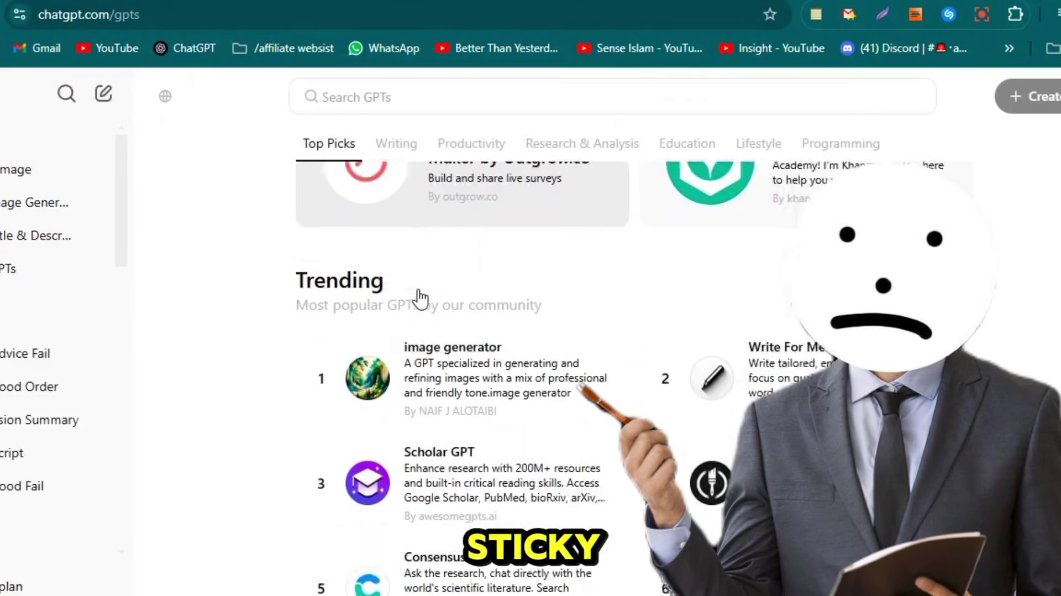
scroll(420, 298, "down", 2)
scroll(420, 298, "up", 10)
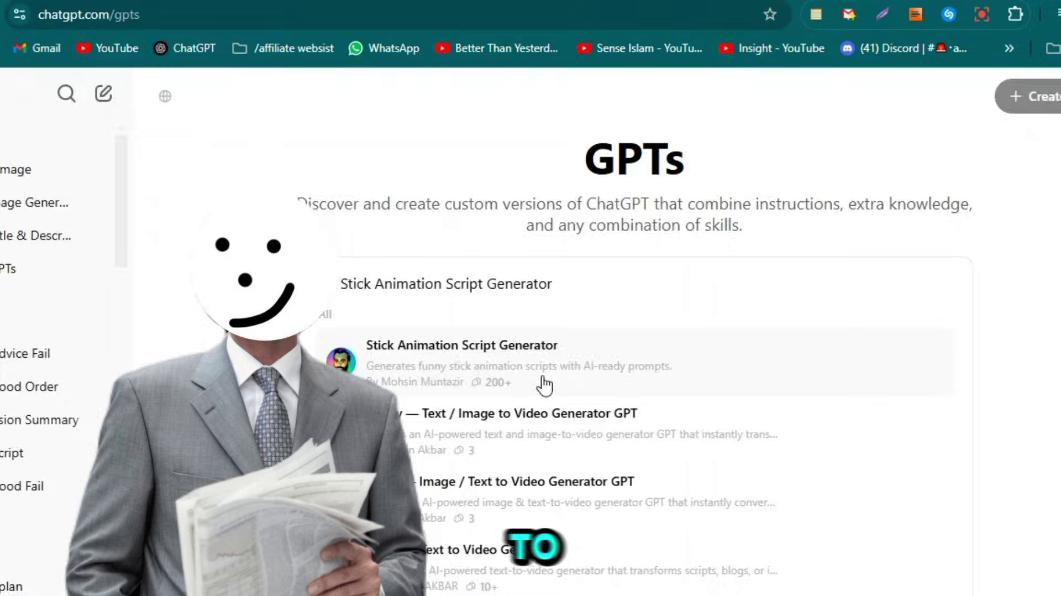
left_click(542, 386)
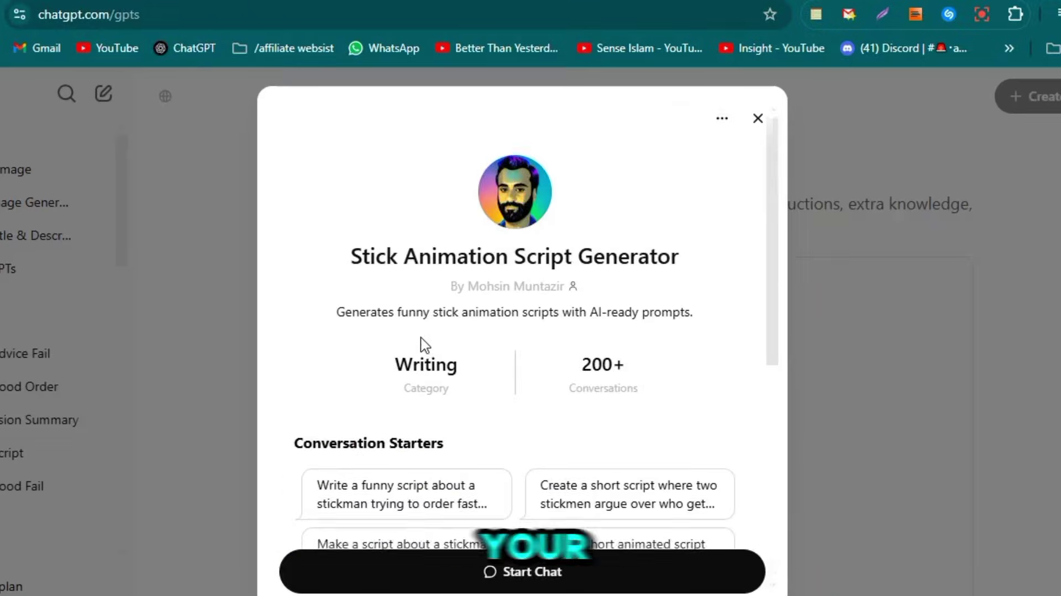
scroll(421, 345, "down", 8)
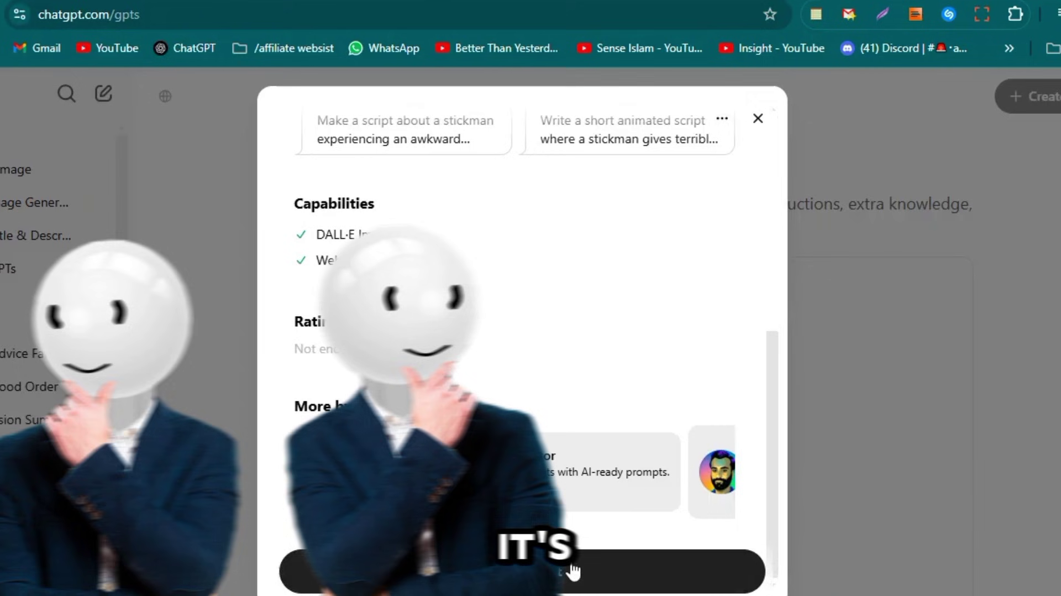
left_click(570, 568)
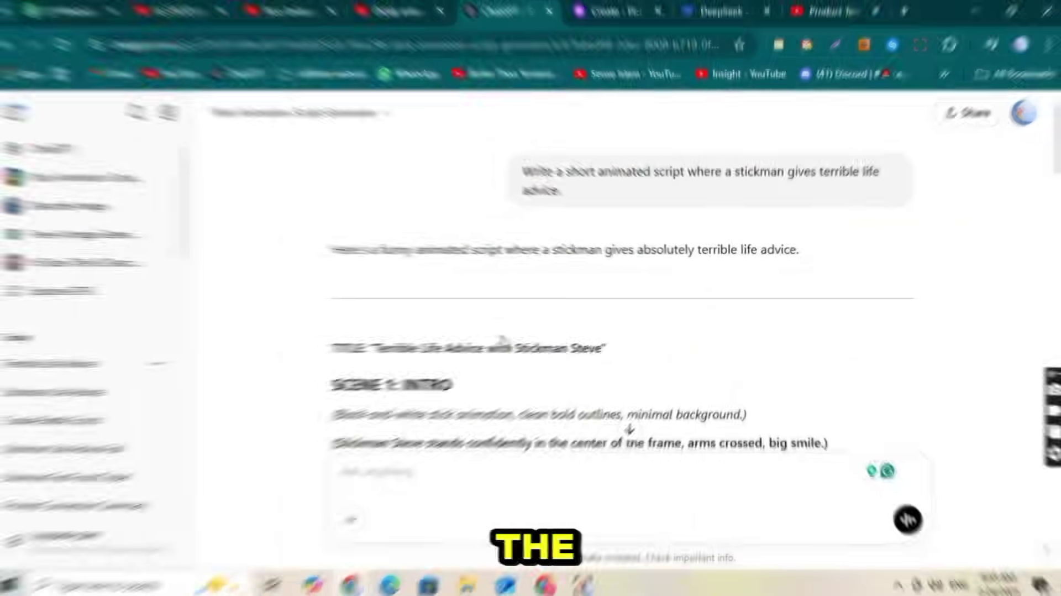
Reply 'yes' to the script generator's offer of stickman character descriptions
scroll(508, 340, "down", 4)
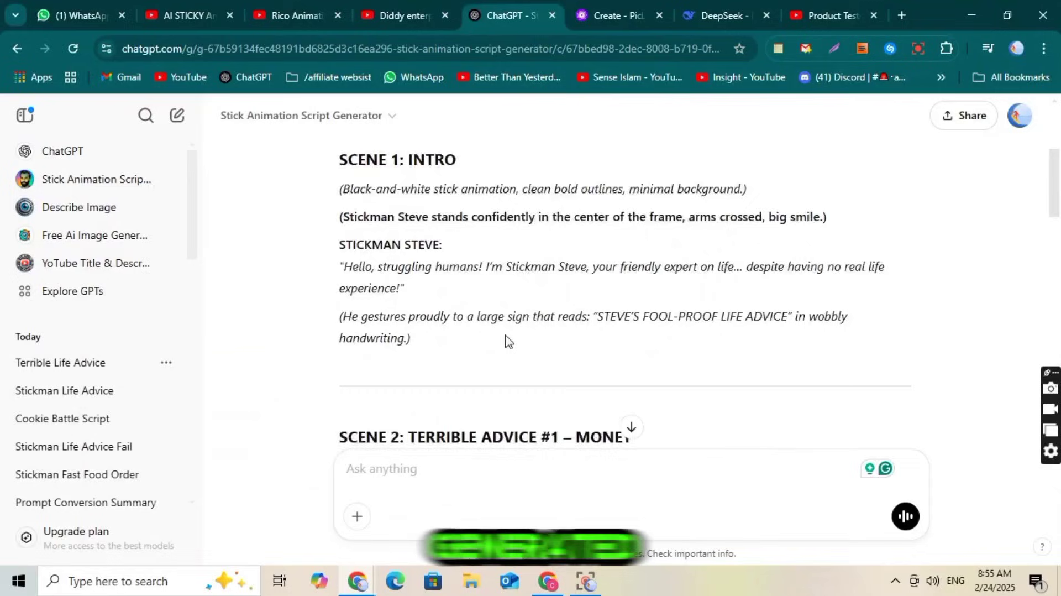
scroll(508, 341, "down", 20)
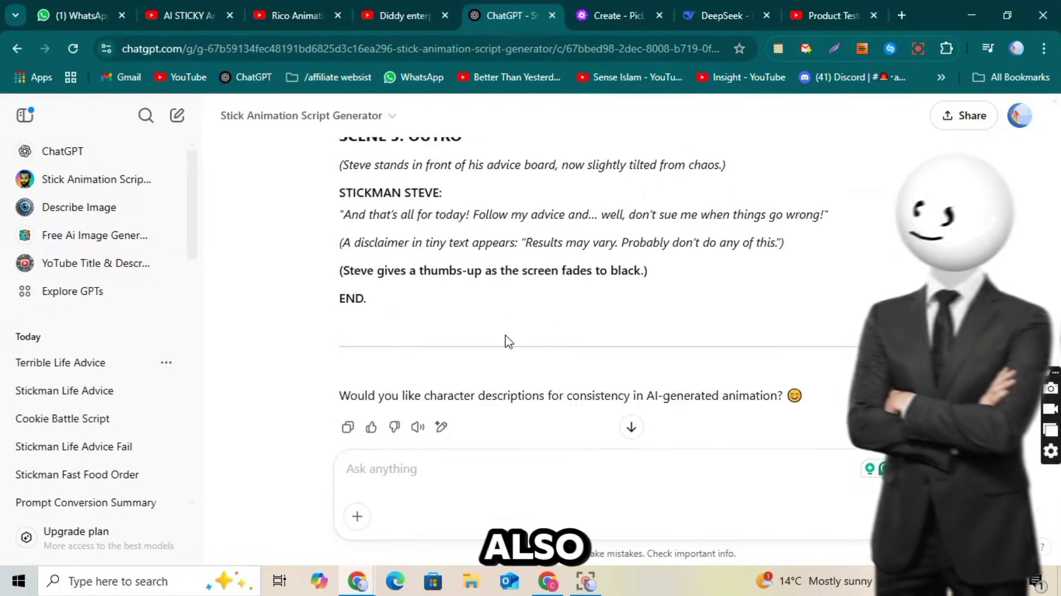
scroll(508, 341, "down", 1)
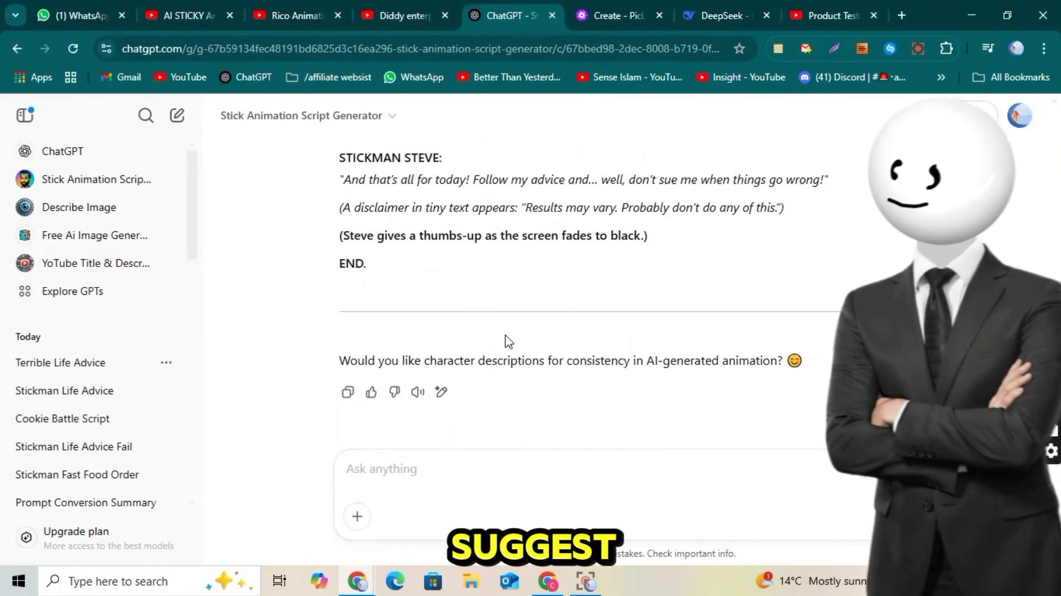
triple_click(440, 368)
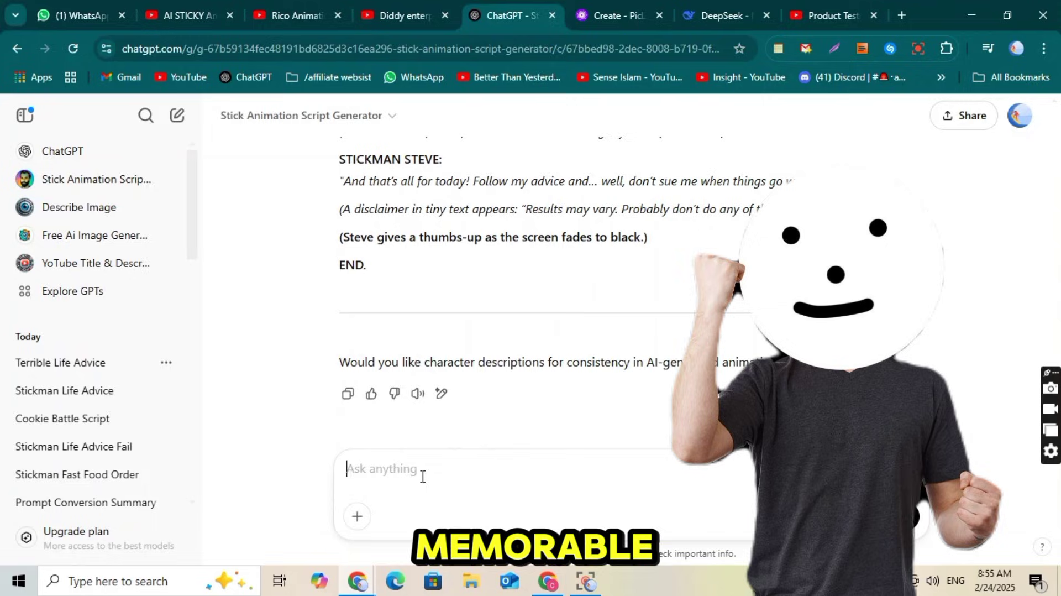
type("yes")
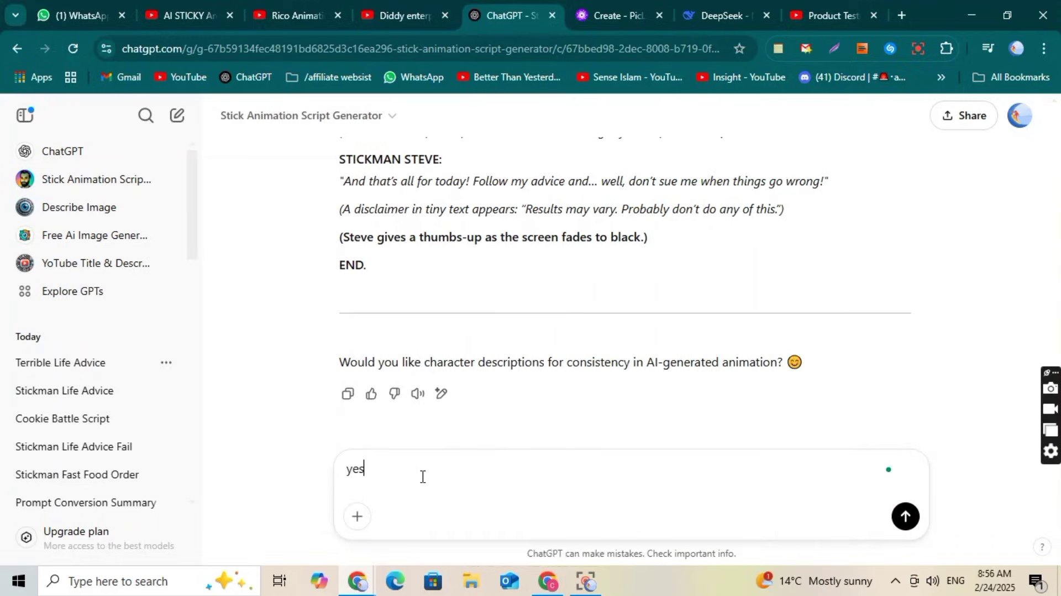
key("Return")
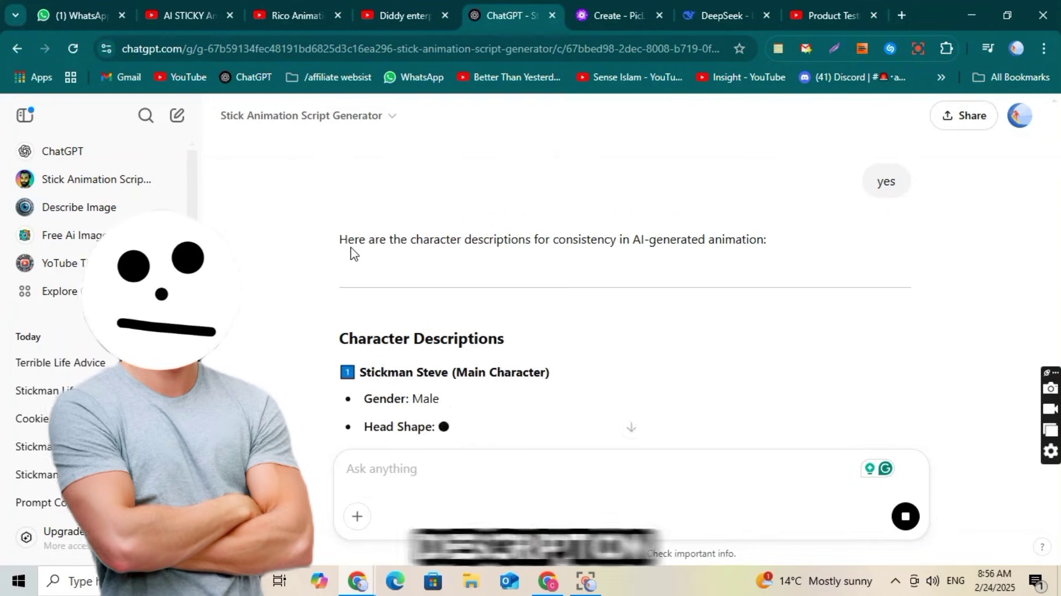
Read the character descriptions, then quote the image-prompts question and answer yes
triple_click(352, 249)
double_click(399, 240)
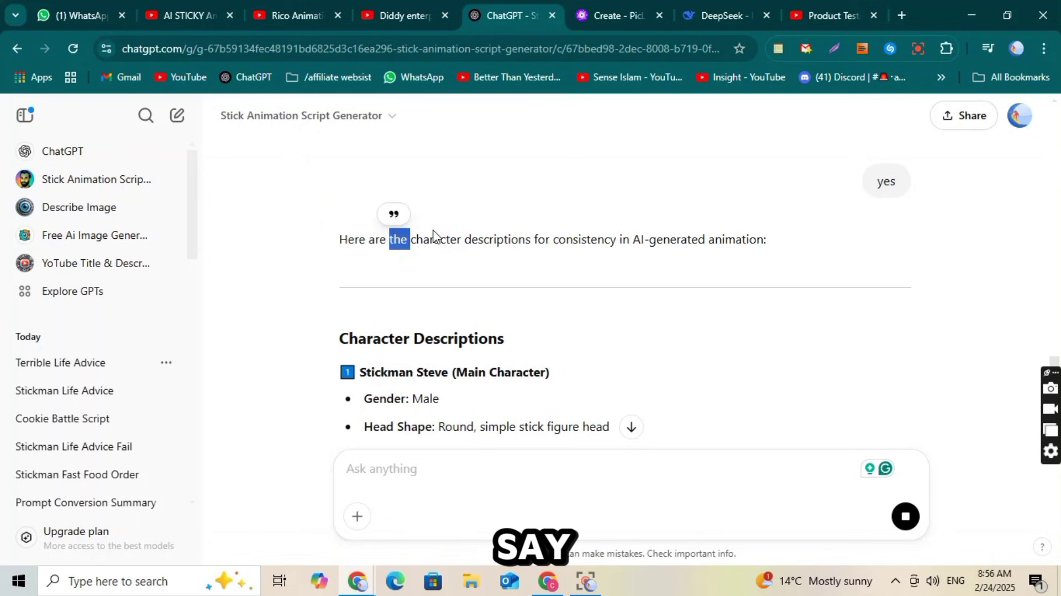
double_click(476, 239)
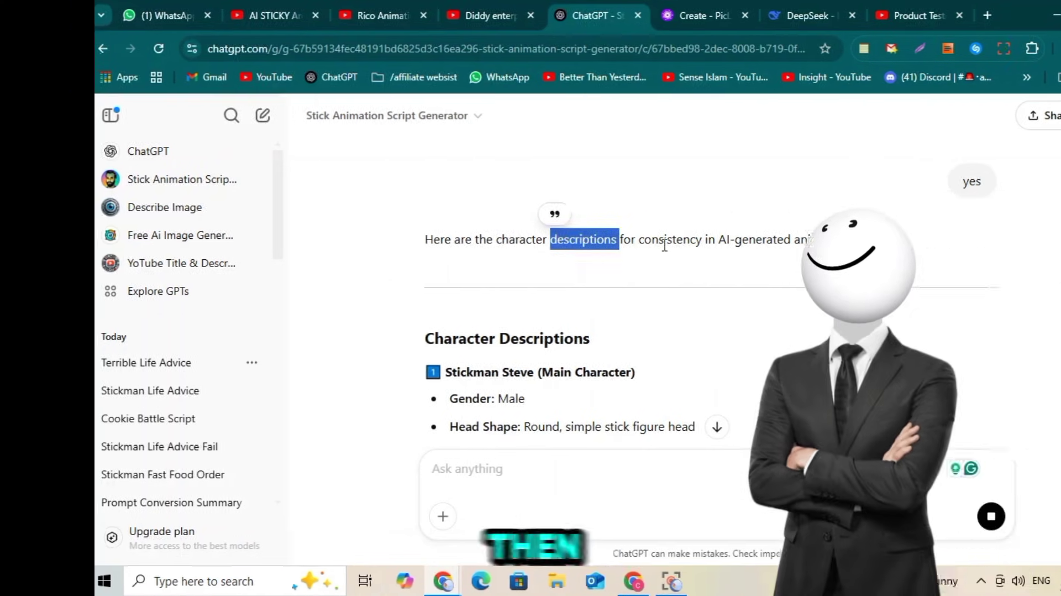
triple_click(695, 243)
scroll(390, 255, "down", 3)
triple_click(381, 237)
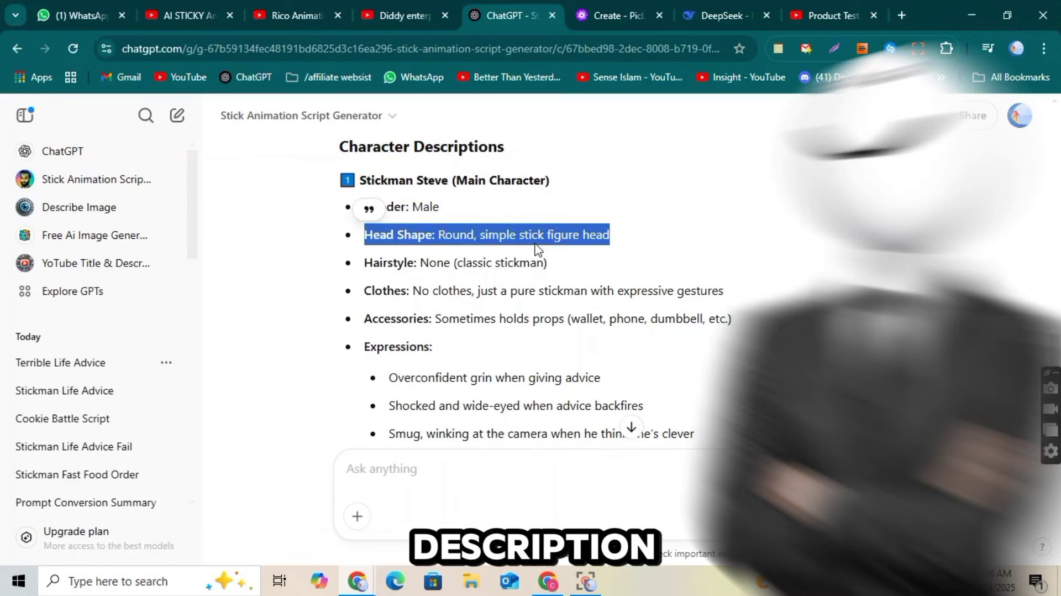
scroll(412, 263, "down", 10)
triple_click(718, 358)
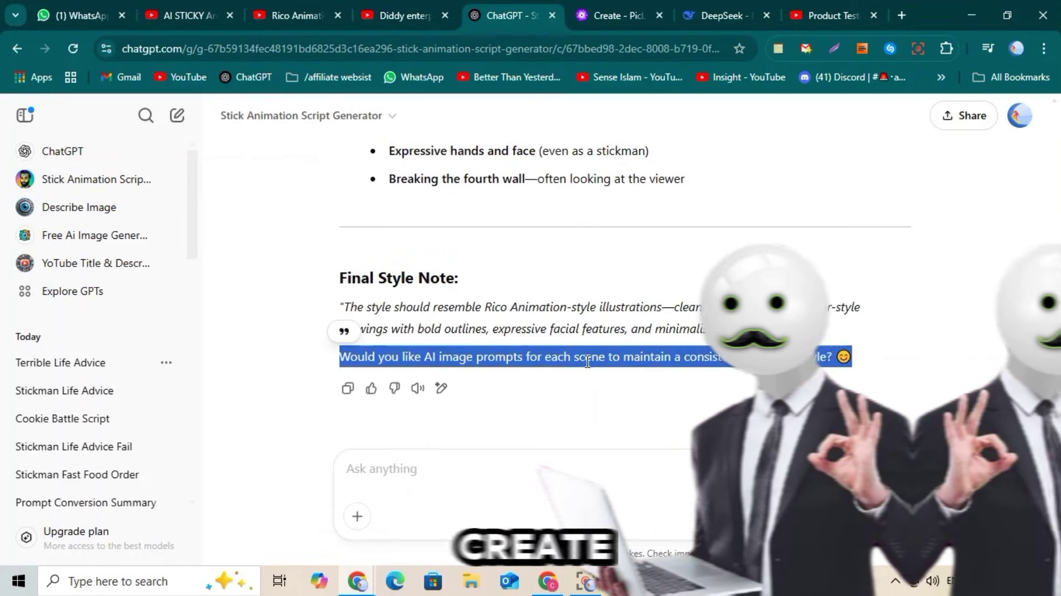
left_click(721, 360)
triple_click(721, 360)
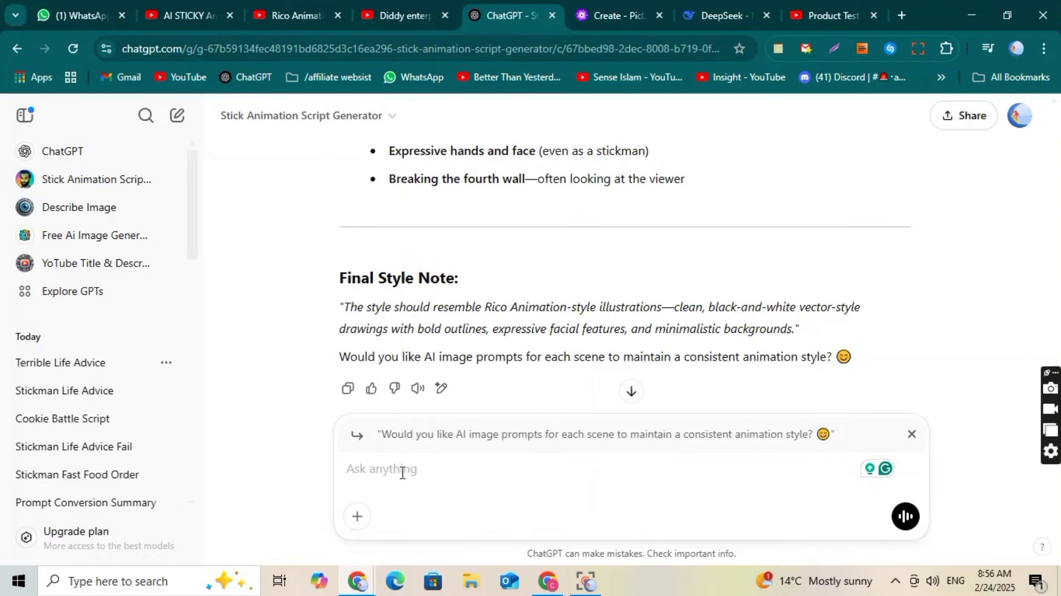
type("yes")
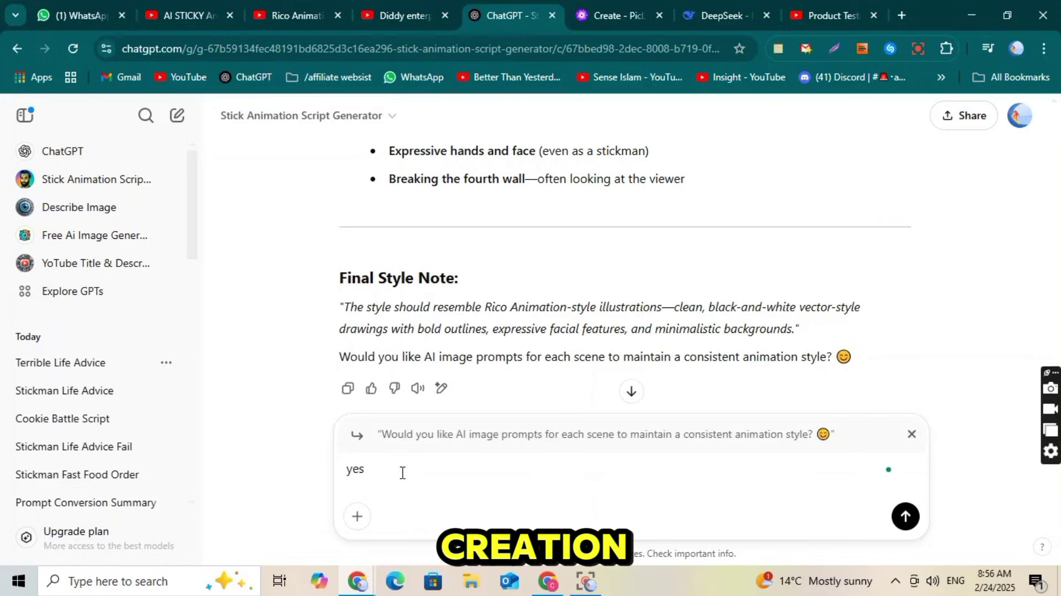
key("Return")
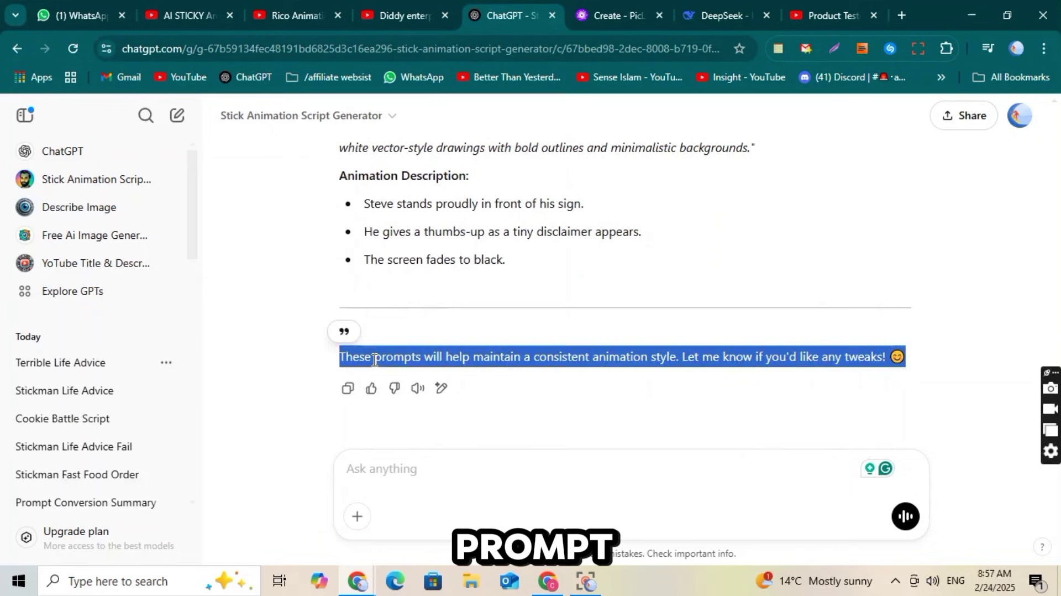
Generate Ideogram images for the ticking-clock scene from the Scene 1 image prompt
scroll(690, 349, "up", 15)
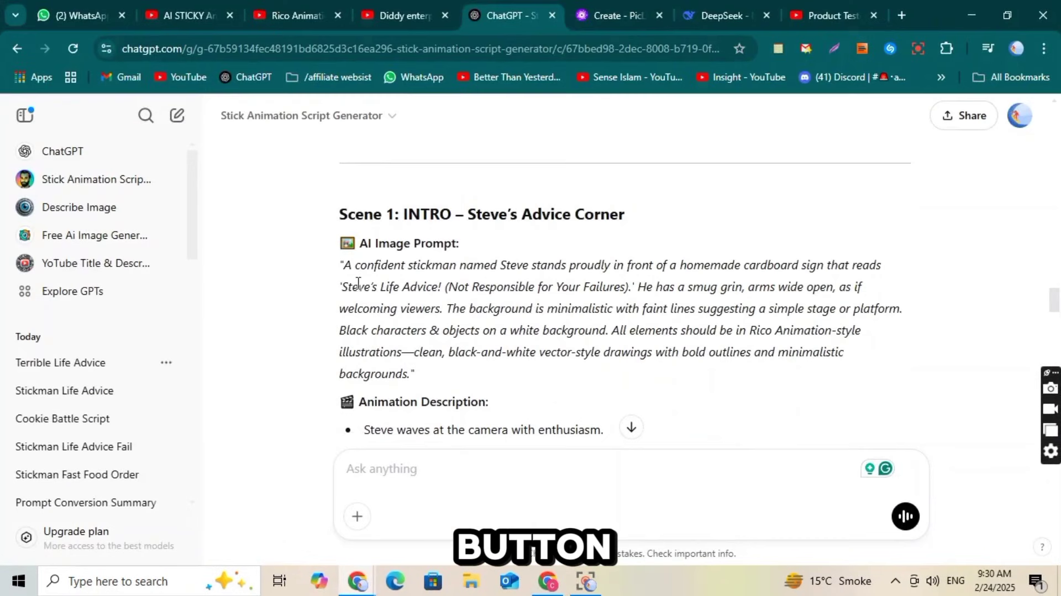
left_click_drag(343, 264, 574, 399)
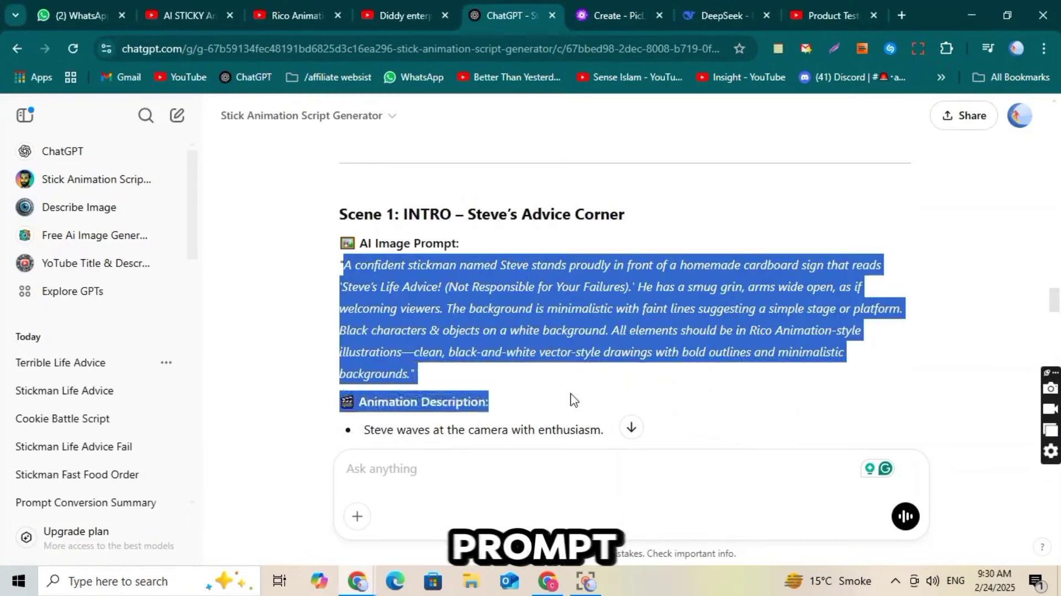
left_click(554, 587)
right_click(372, 194)
left_click(901, 505)
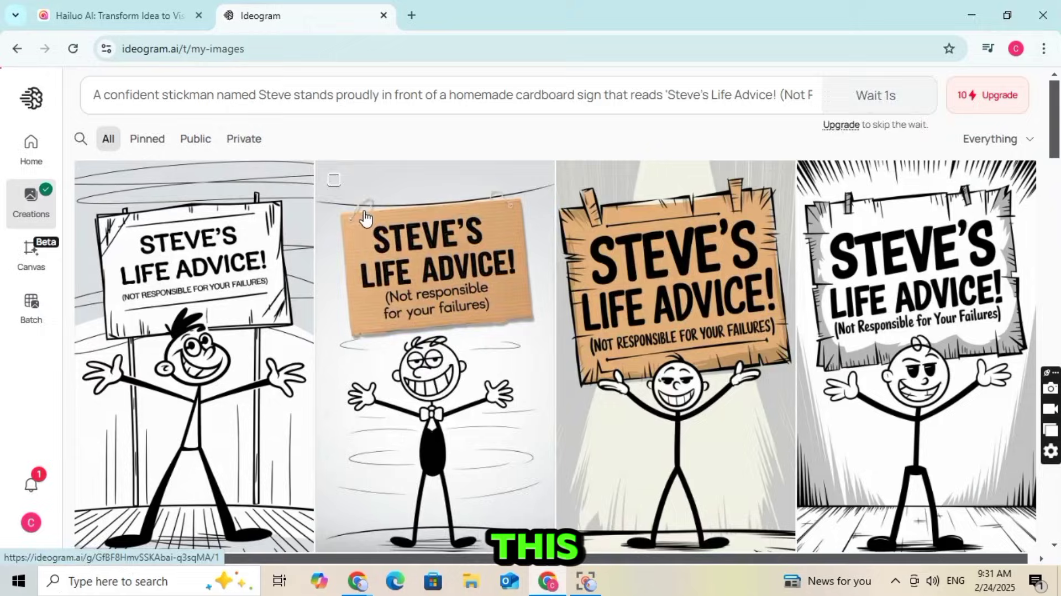
left_click(384, 105)
key("ctrl+a")
key("ctrl+v")
left_click(859, 409)
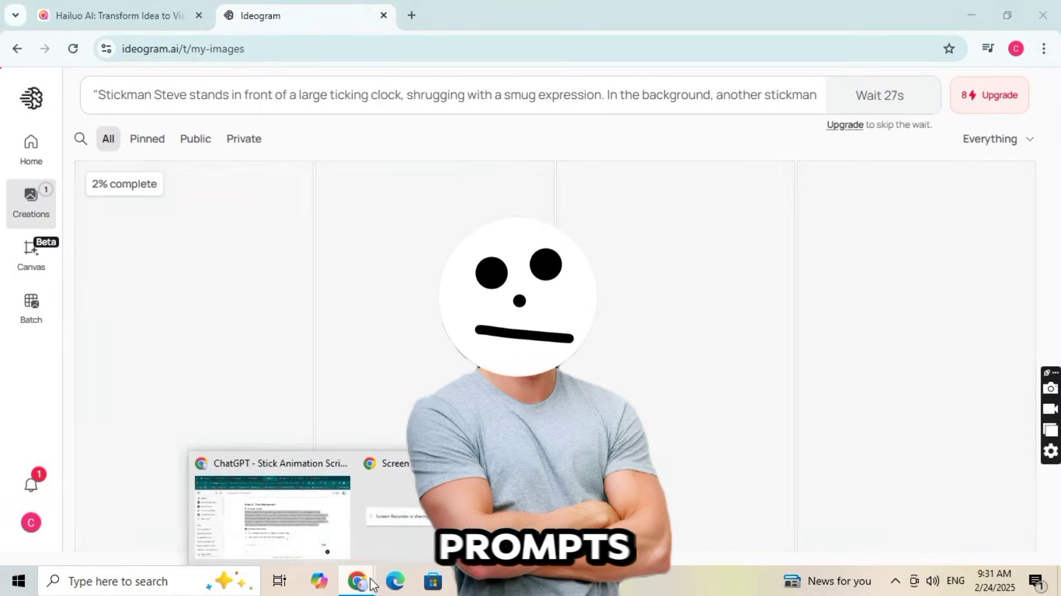
Replace the Ideogram prompt with the Scene 3 empty-wallet prompt and generate its images
left_click(272, 516)
scroll(552, 276, "down", 10)
triple_click(462, 279)
key("ctrl+c")
right_click(462, 290)
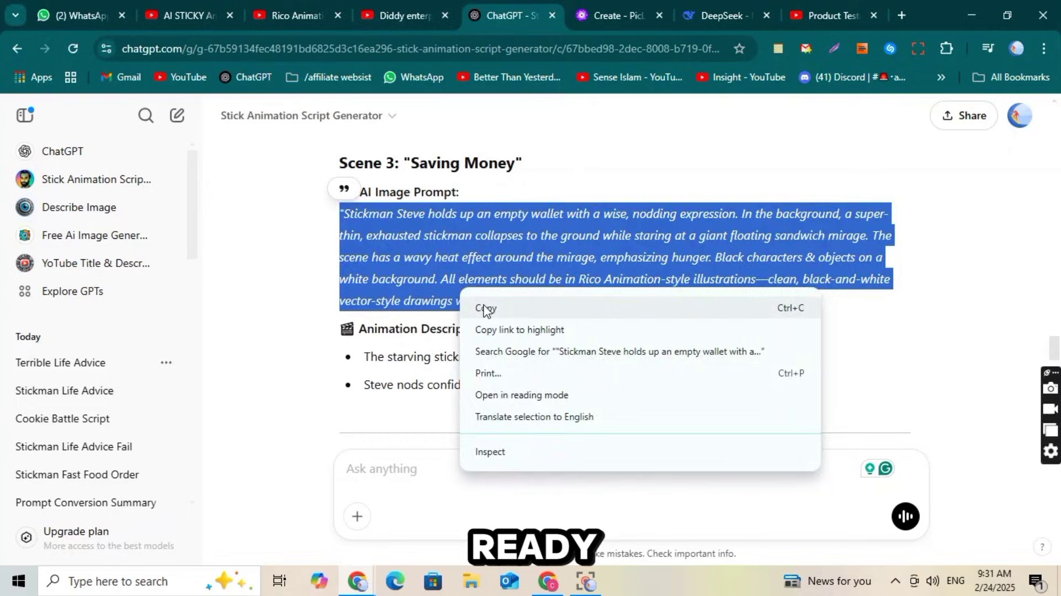
key("alt+Tab")
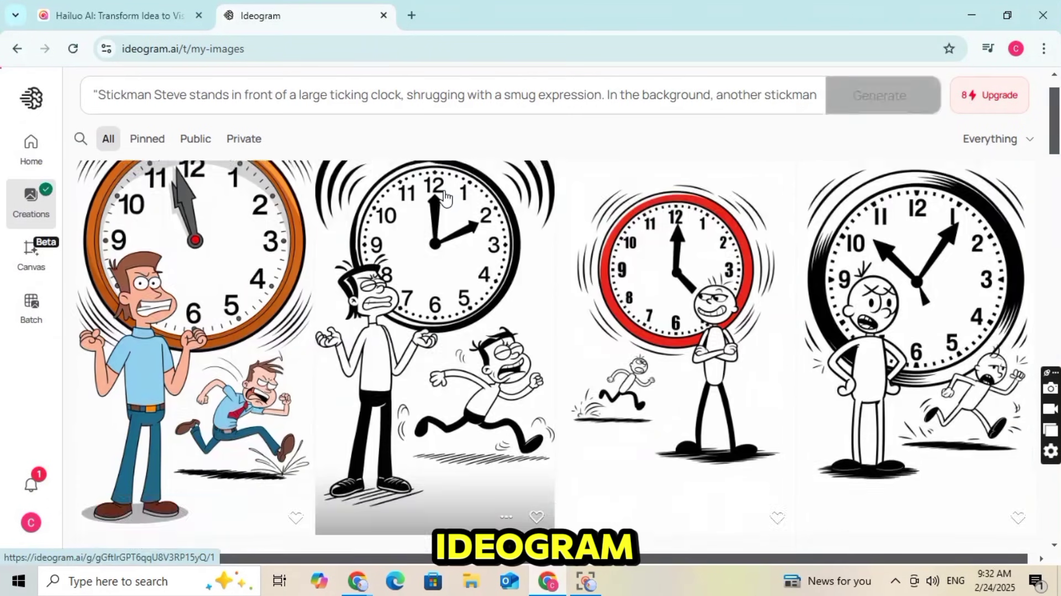
left_click(347, 103)
key("ctrl+a")
key("ctrl+v")
left_click(859, 411)
Generate images for the Scene 4 nervous-stare prompt in Ideogram
key("alt+Tab")
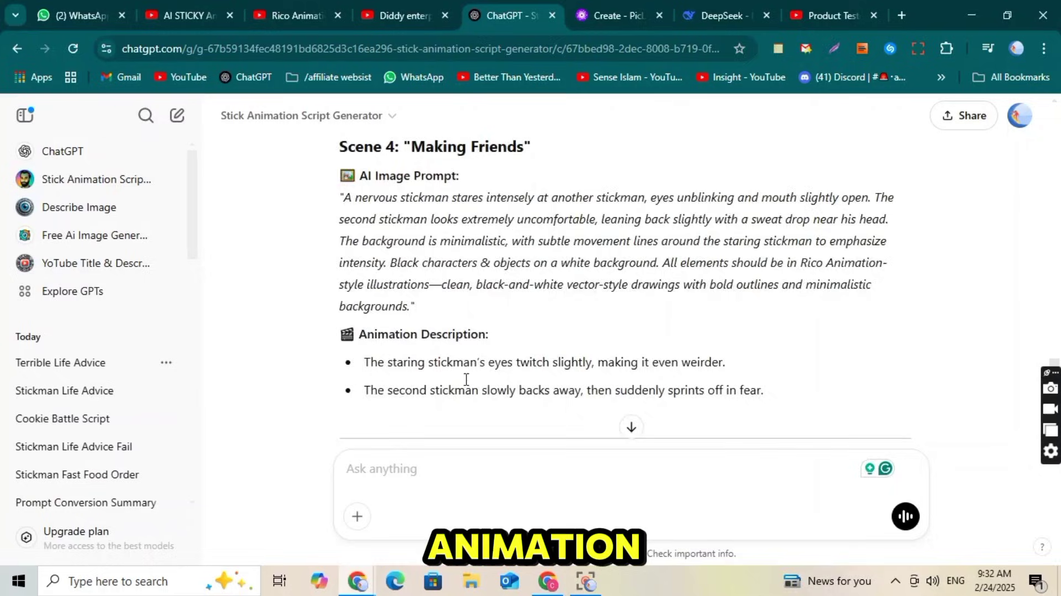
triple_click(462, 280)
right_click(462, 290)
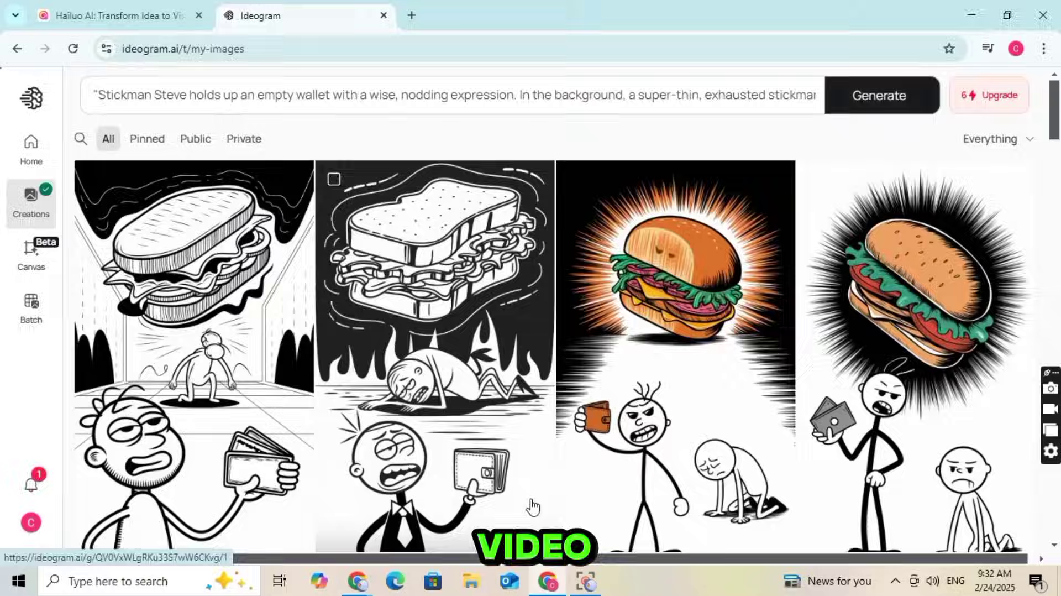
left_click(453, 93)
key("ctrl+a")
key("ctrl+v")
left_click(840, 411)
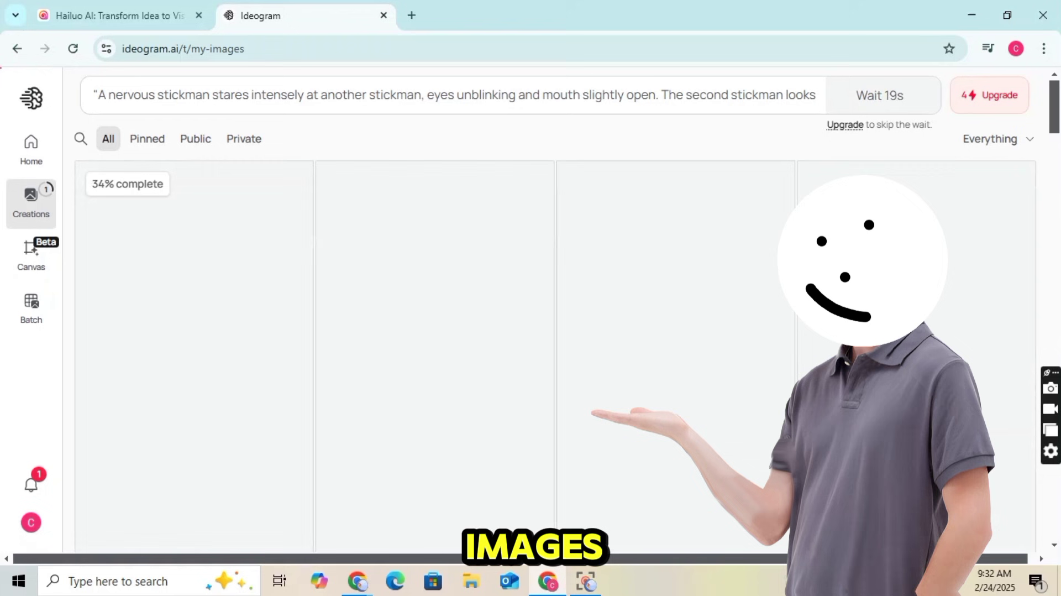
Copy the three-disasters prompt into Ideogram and generate its images
mouse_move(357, 580)
left_click(338, 556)
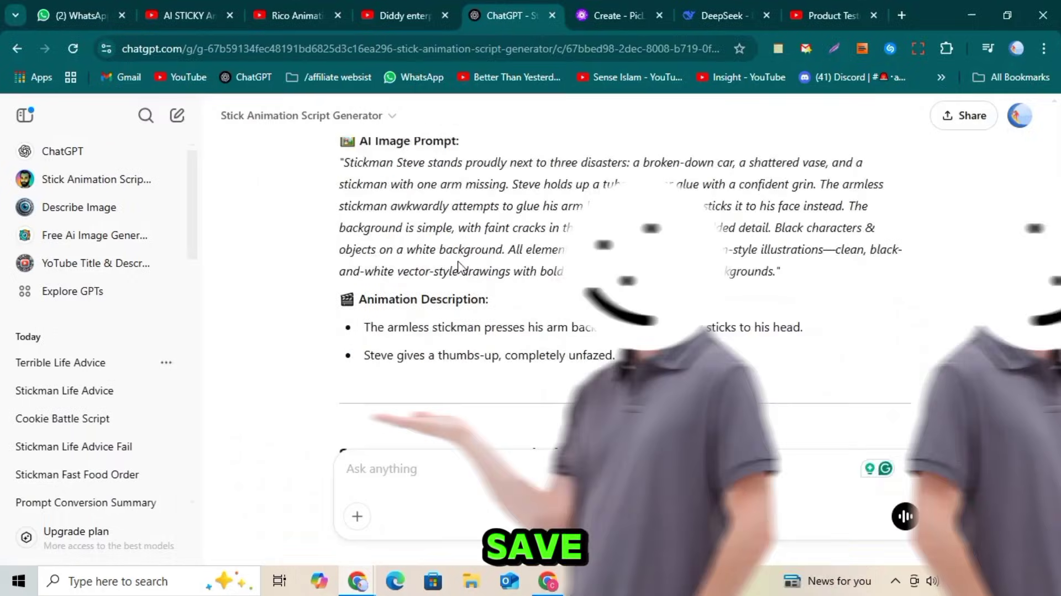
triple_click(458, 271)
right_click(459, 271)
scroll(474, 222, "down", 6)
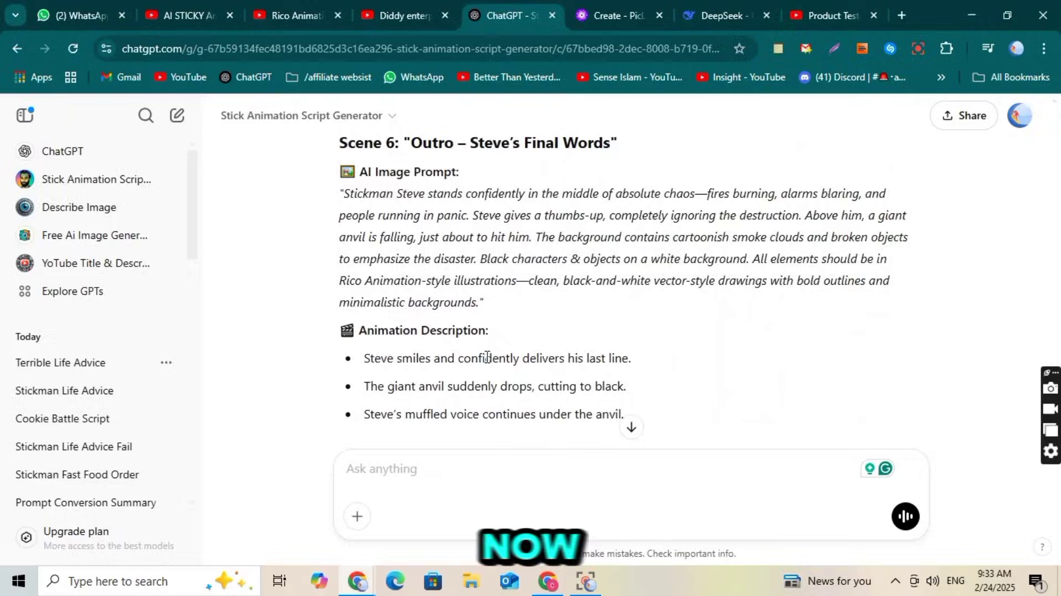
key("alt+Tab")
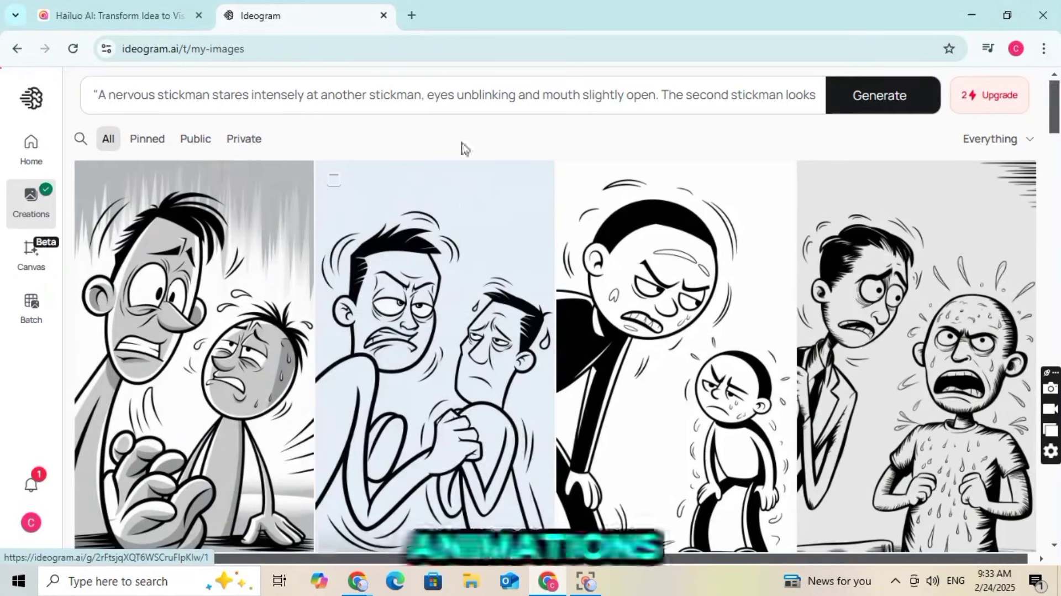
left_click(458, 95)
key("ctrl+a")
right_click(474, 105)
left_click(504, 213)
key("Return")
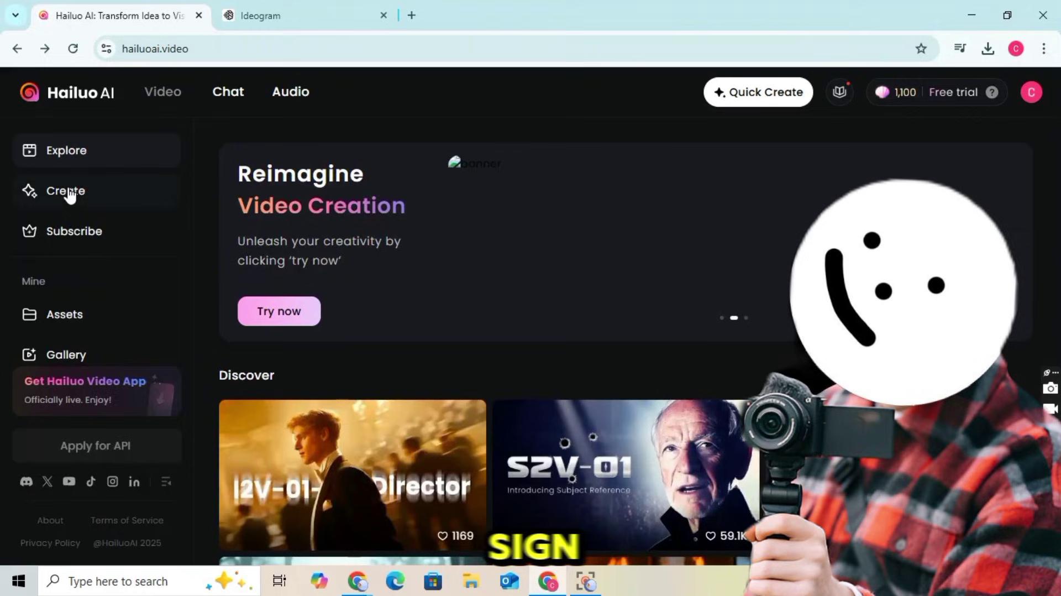
Start an image-to-video job with the Steve's Life Advice image from Downloads
left_click(68, 192)
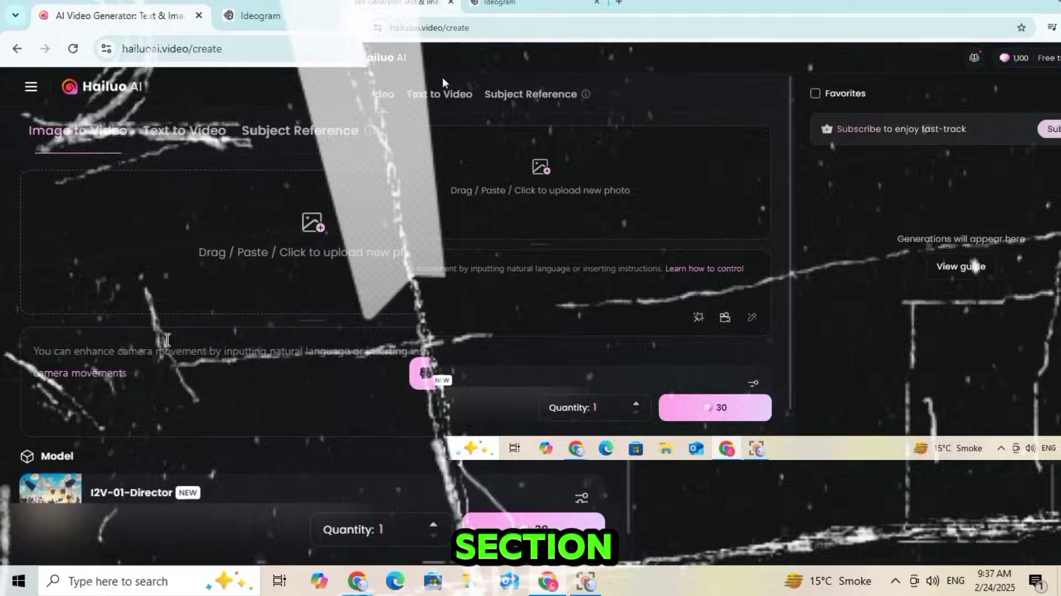
left_click(355, 253)
left_click(59, 189)
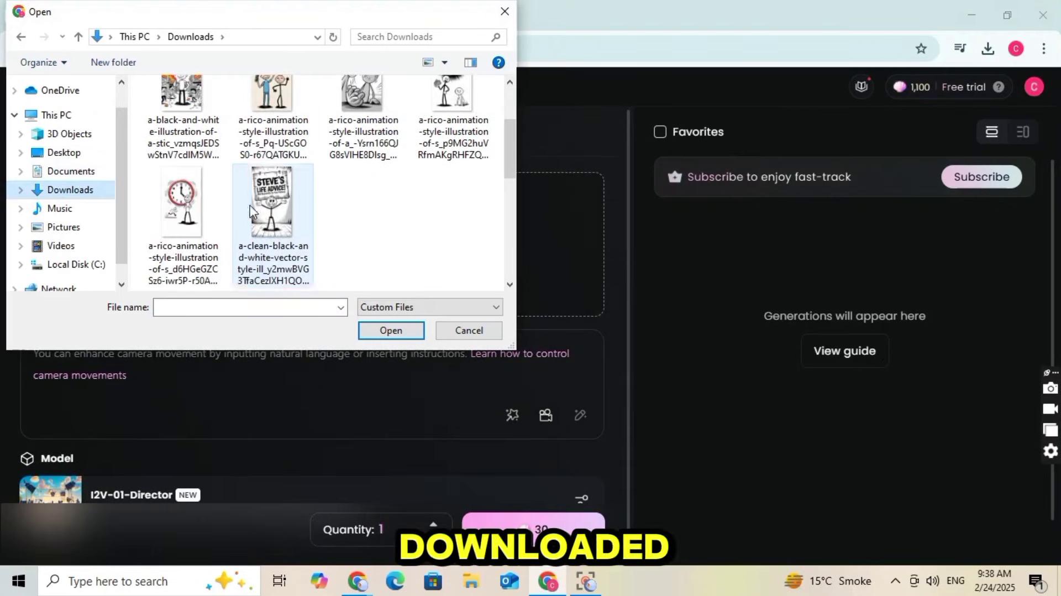
left_click(391, 330)
Fill the video prompt with the Scene 1 prompt and animation notes from ChatGPT
mouse_move(357, 580)
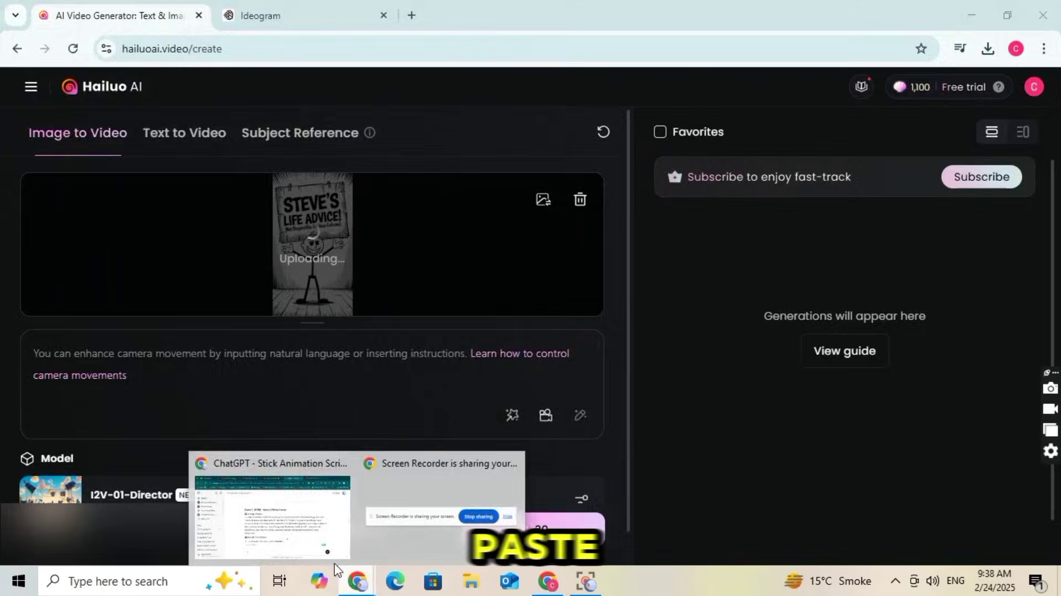
left_click(271, 525)
scroll(339, 232, "down", 1)
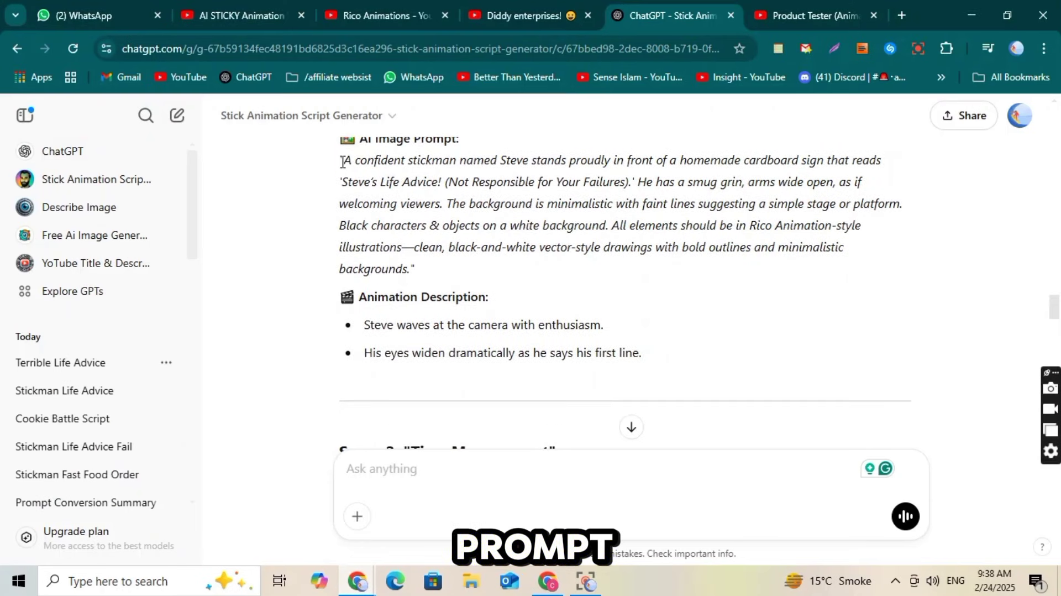
left_click_drag(339, 160, 642, 354)
right_click(573, 259)
left_click(594, 277)
left_click(548, 582)
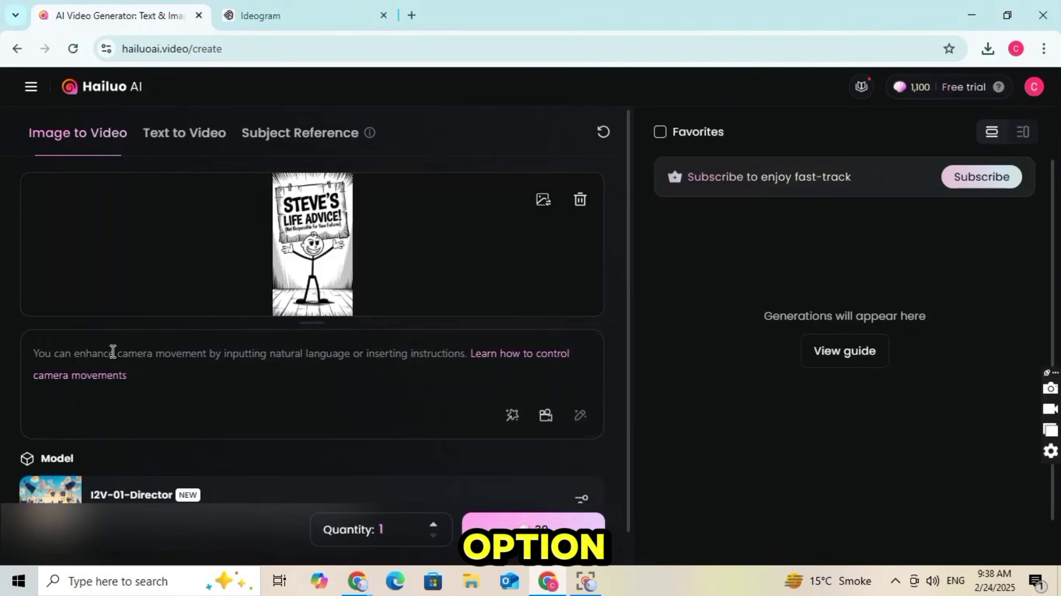
right_click(113, 351)
left_click(138, 389)
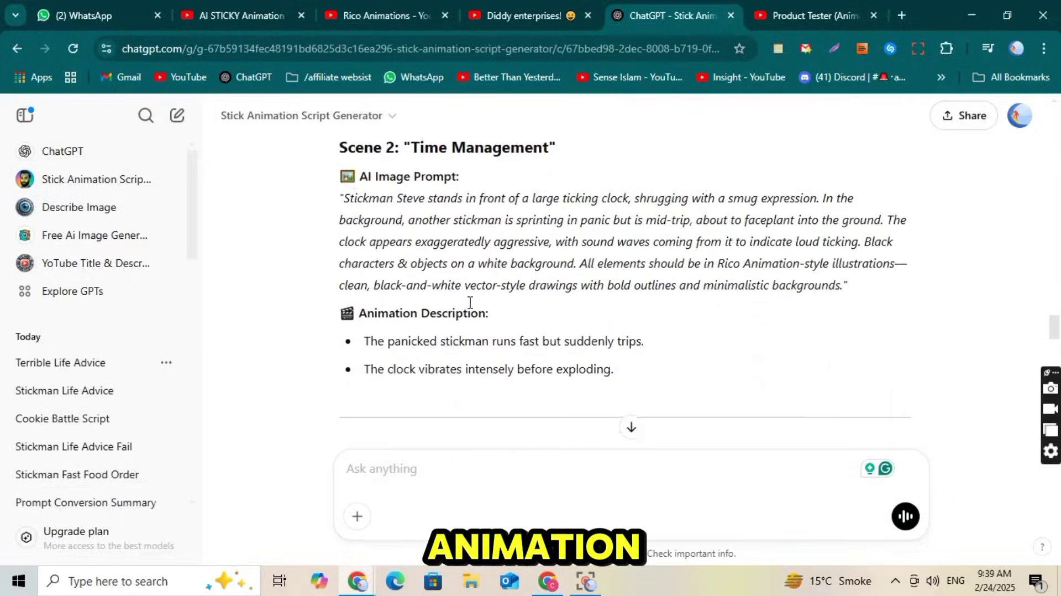
Set up the sandwich-mirage image with the Scene 3 prompt and animation notes
scroll(474, 304, "up", 1)
left_click_drag(341, 194, 606, 376)
right_click(555, 301)
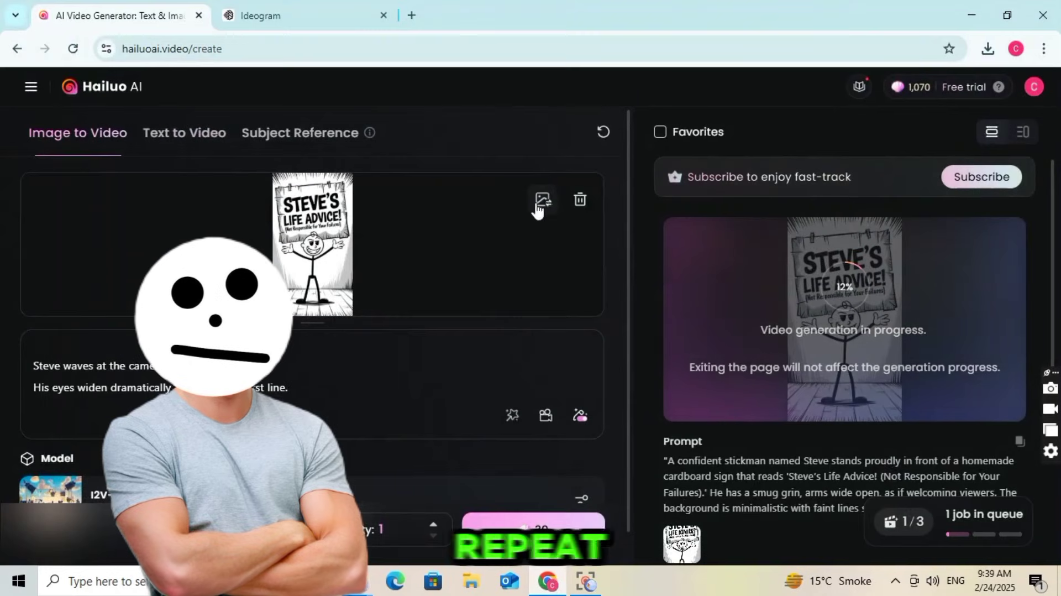
left_click(540, 203)
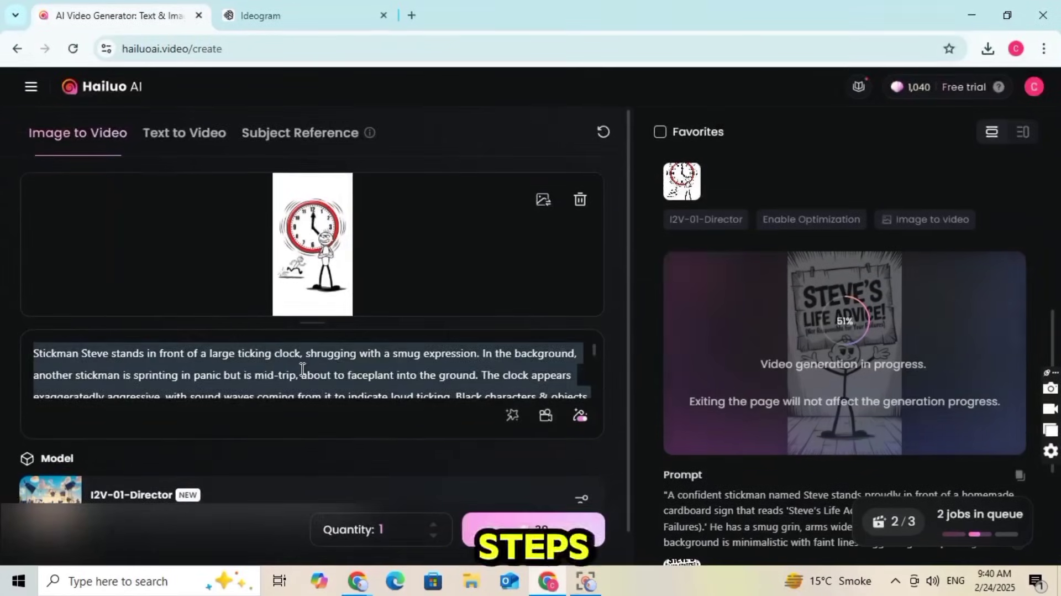
key("ctrl+v")
left_click(543, 184)
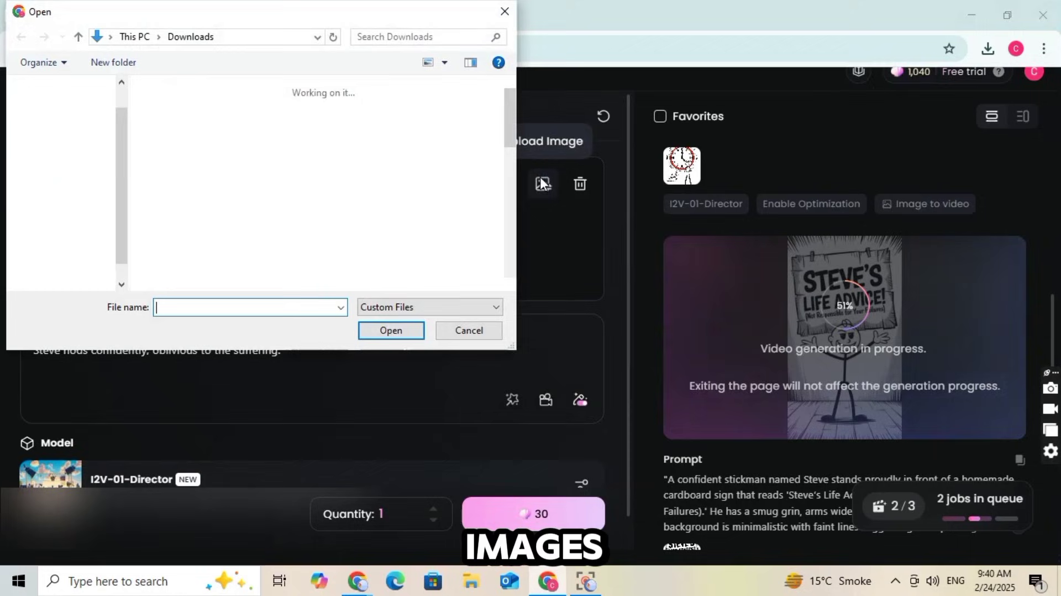
left_click(462, 160)
left_click(390, 330)
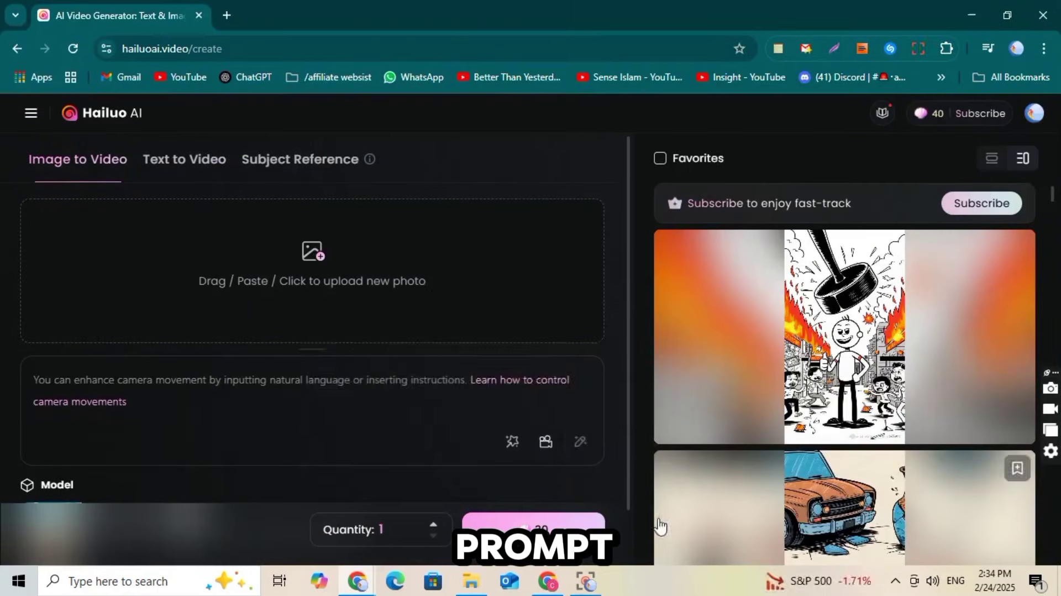
scroll(855, 341, "down", 5)
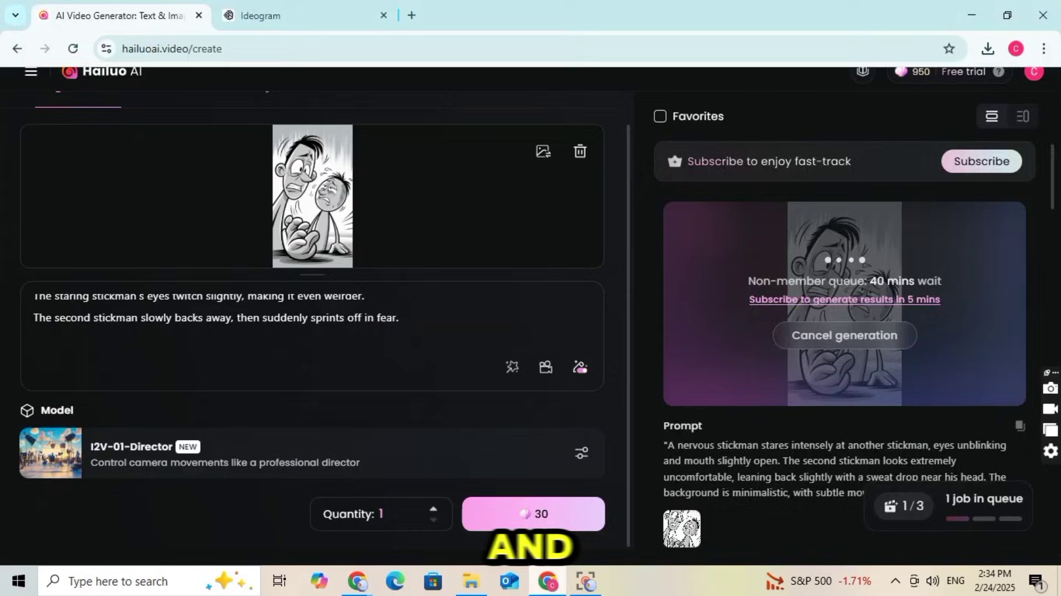
scroll(939, 394, "down", 5)
Download the finished scene clips, including the sandwich-mirage and anvil scenes
left_click(939, 381)
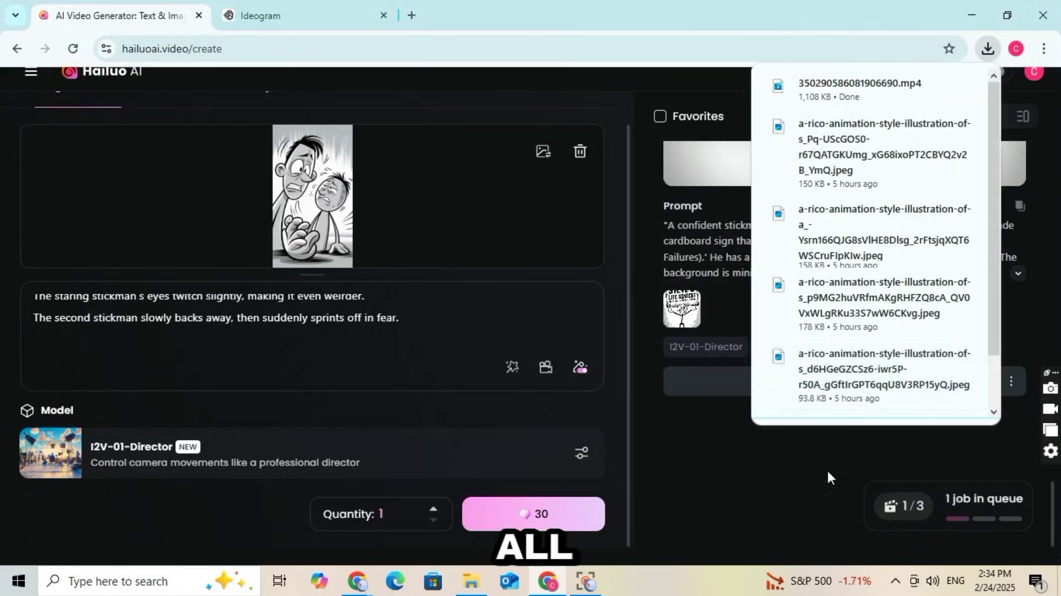
scroll(884, 359, "up", 3)
scroll(885, 359, "down", 3)
scroll(935, 365, "up", 3)
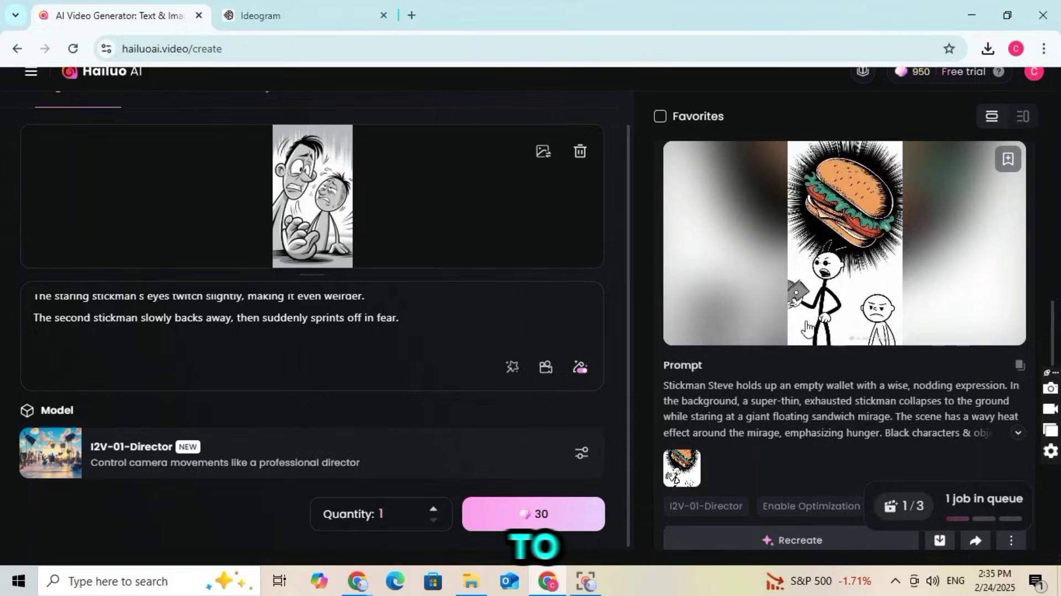
scroll(940, 354, "down", 4)
left_click(939, 350)
scroll(940, 365, "down", 6)
scroll(847, 406, "up", 4)
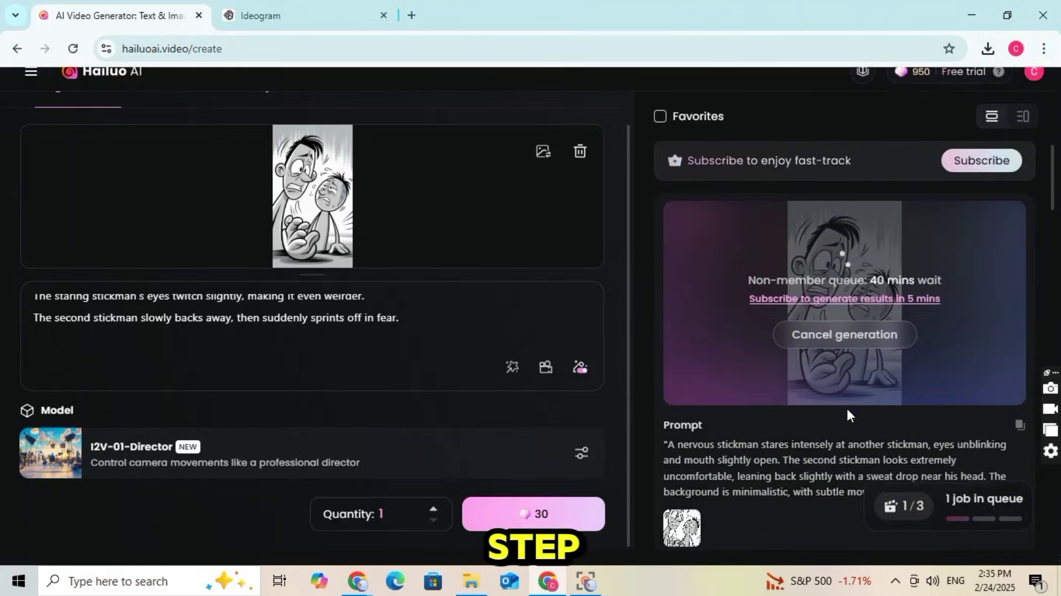
scroll(847, 406, "down", 4)
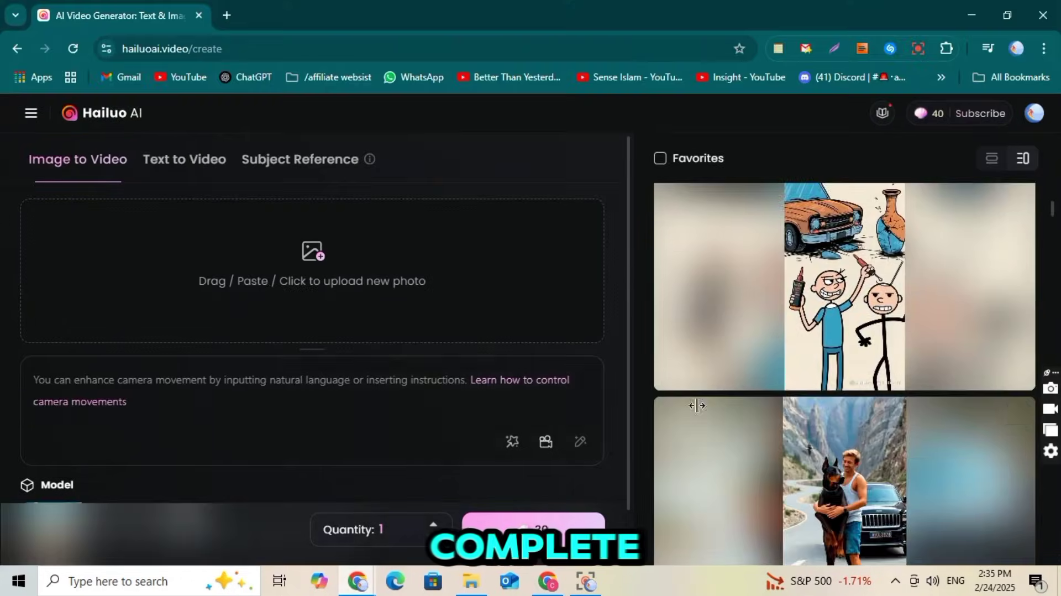
scroll(940, 498, "up", 5)
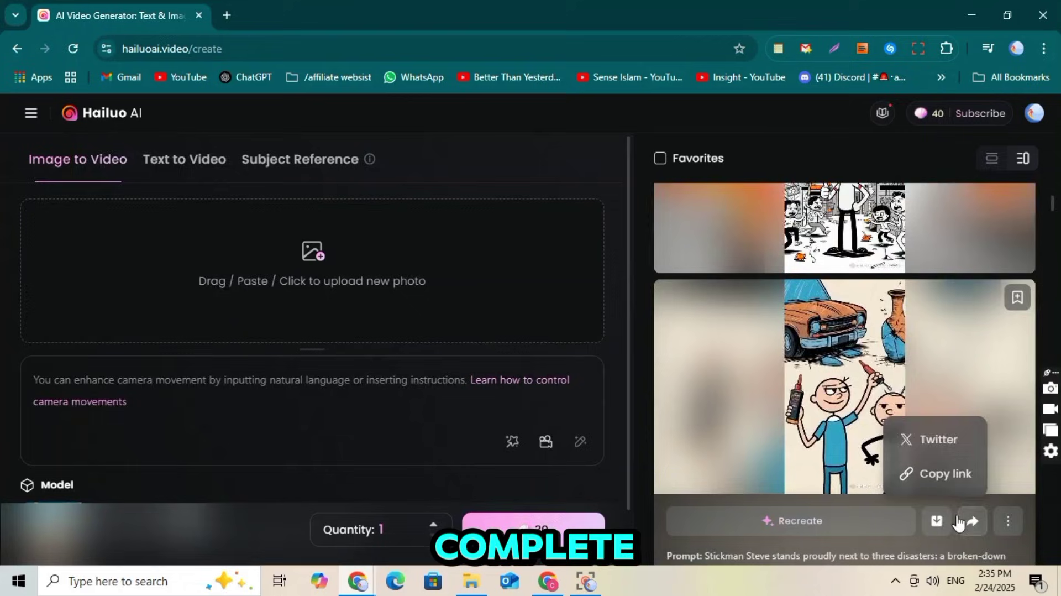
left_click(936, 471)
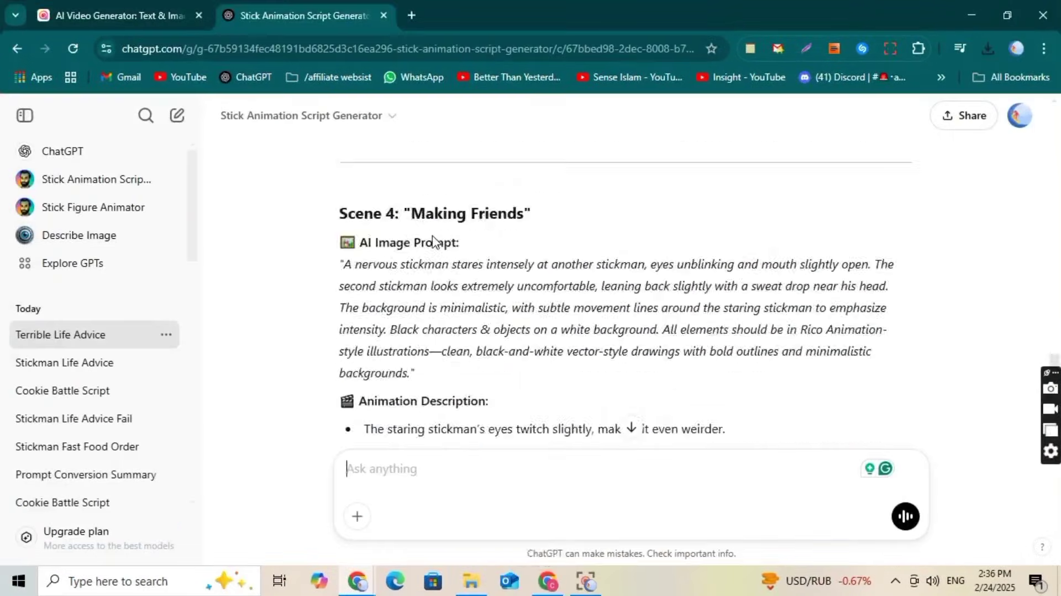
scroll(434, 241, "up", 20)
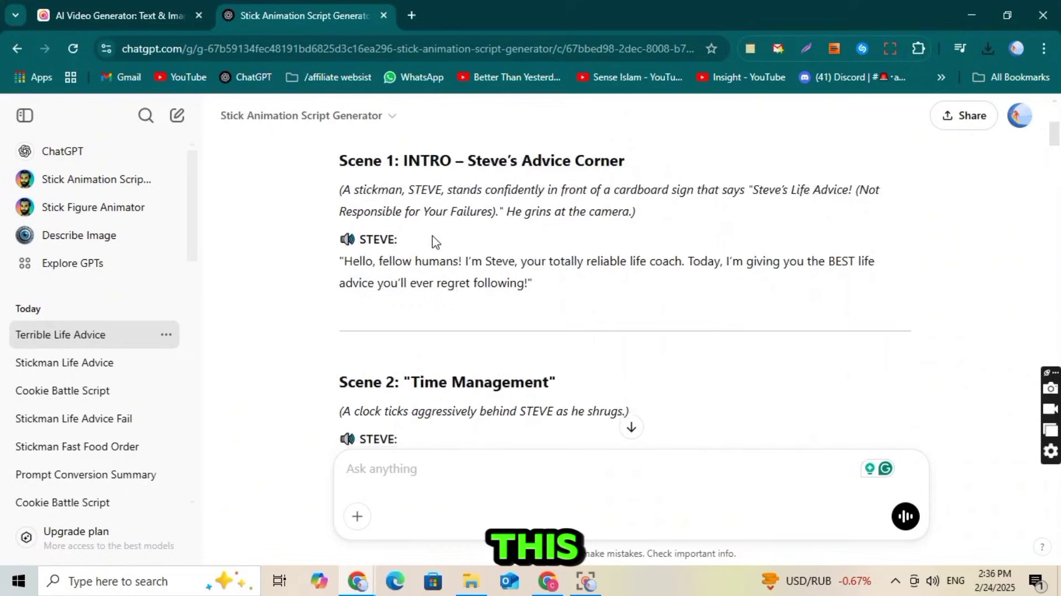
scroll(445, 221, "down", 1)
scroll(407, 263, "down", 10)
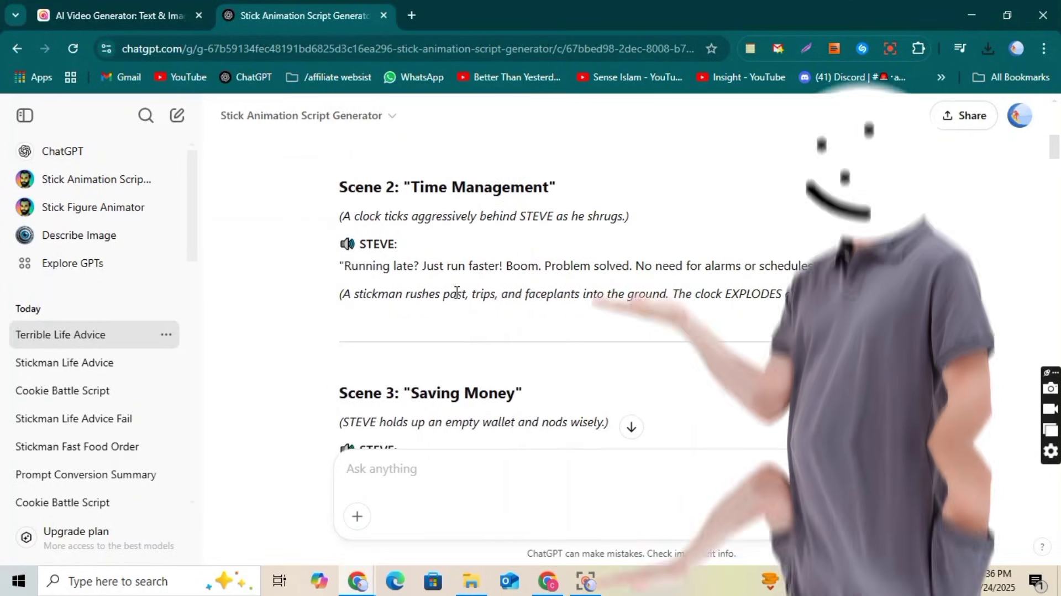
scroll(345, 311, "up", 15)
Copy the whole Steve voiceover script from the ChatGPT chat
left_click_drag(345, 311, 563, 159)
scroll(509, 202, "up", 3)
right_click(510, 201)
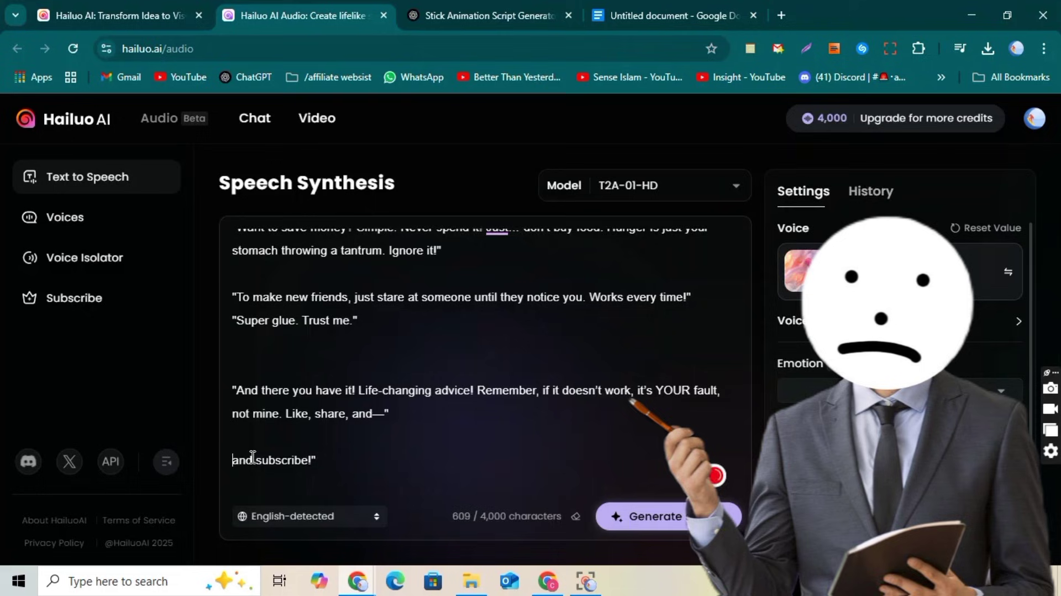
Clean up the script: join the closing line, delete the duplicated 'and', accept the punctuation fix
key("BackSpace")
key("BackSpace")
key("BackSpace")
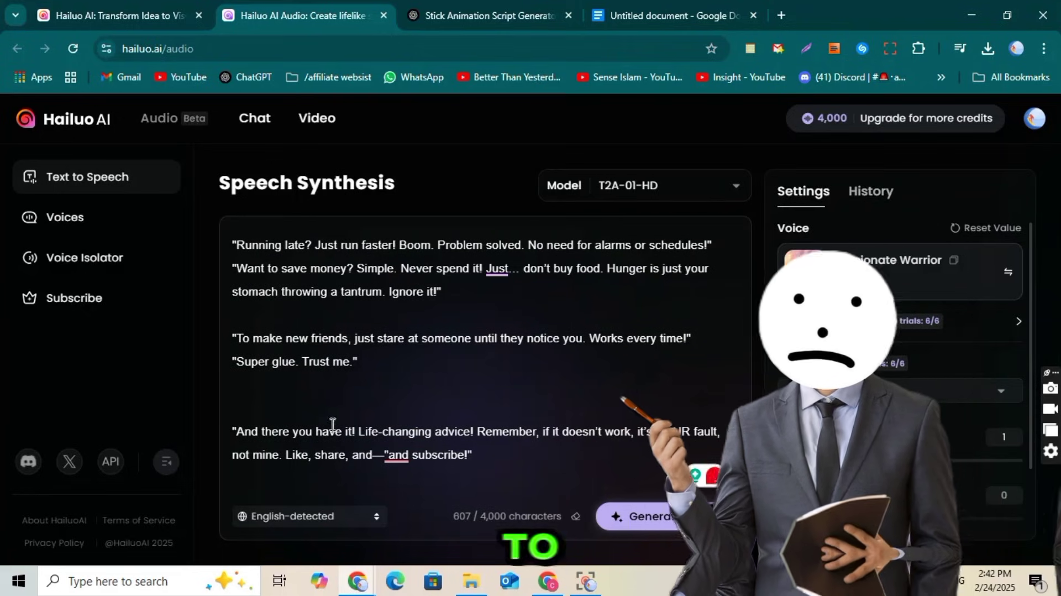
double_click(397, 455)
key("BackSpace")
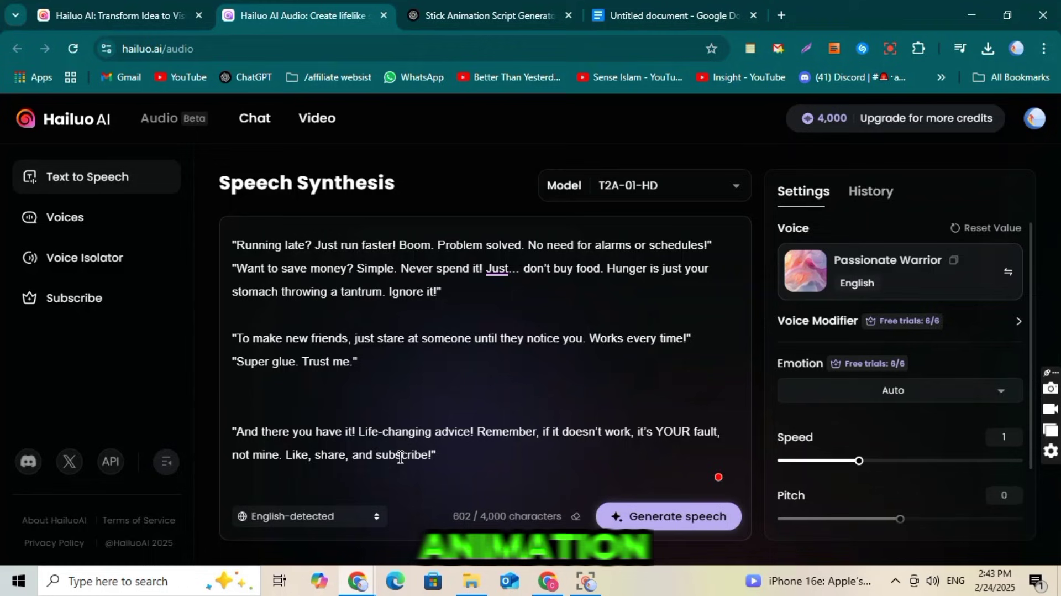
scroll(400, 456, "up", 1)
mouse_move(497, 321)
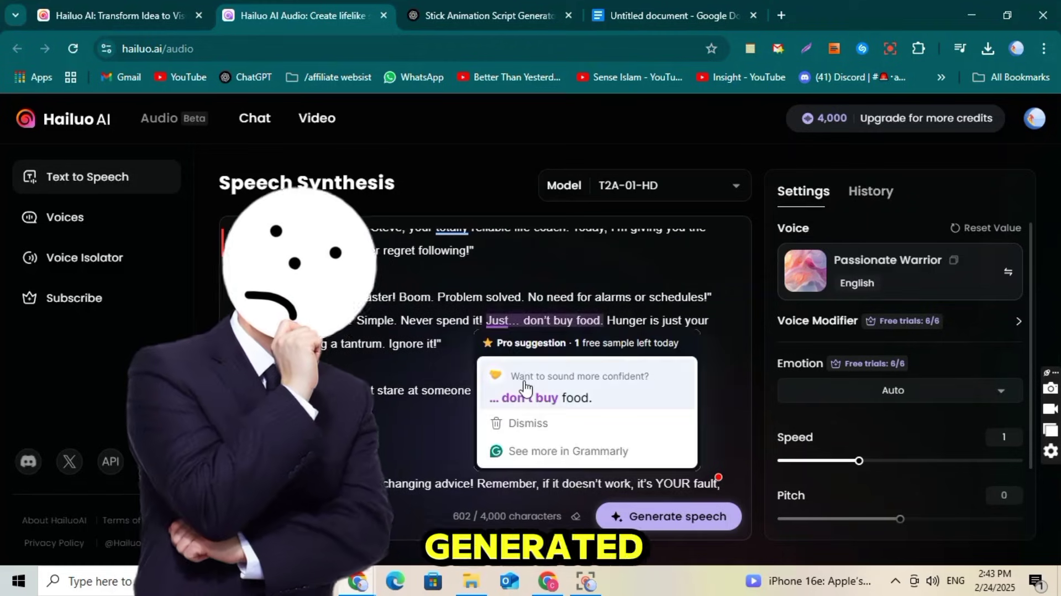
left_click(525, 389)
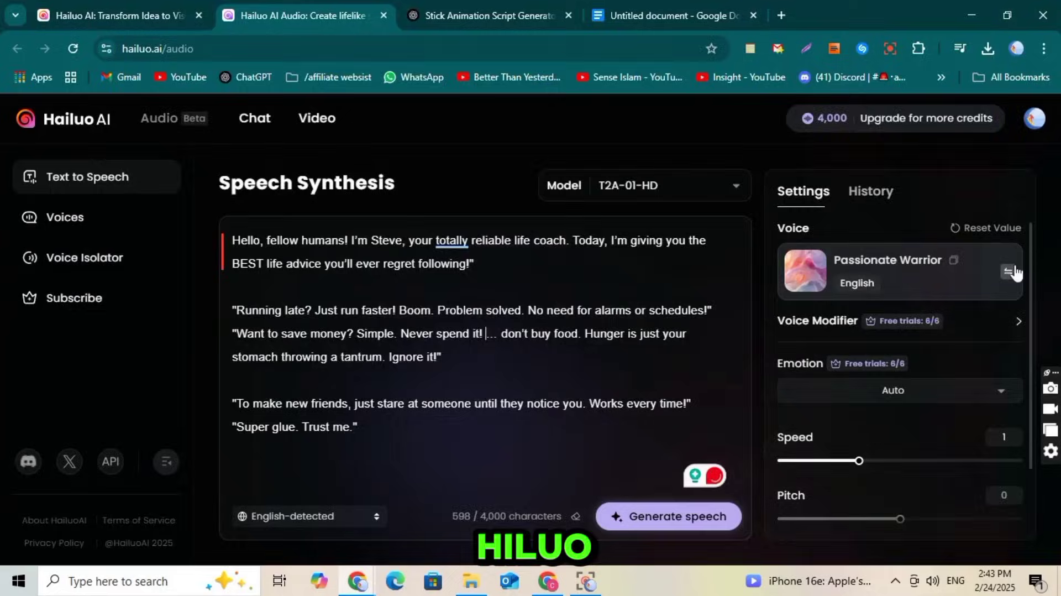
Preview several voices, choose Magnetic-voiced Male, and generate the speech
left_click(1010, 272)
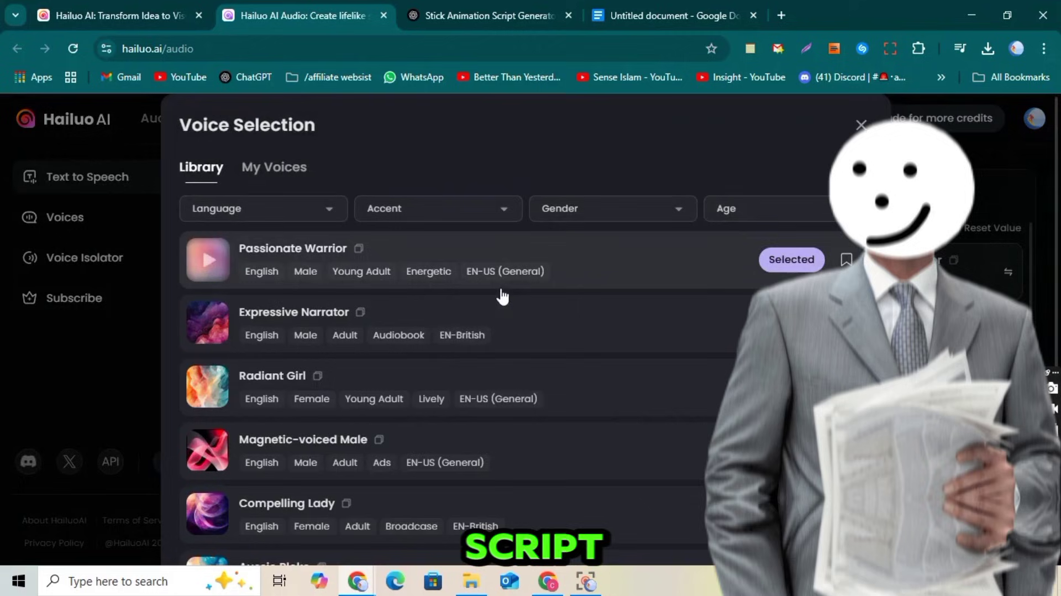
mouse_move(234, 240)
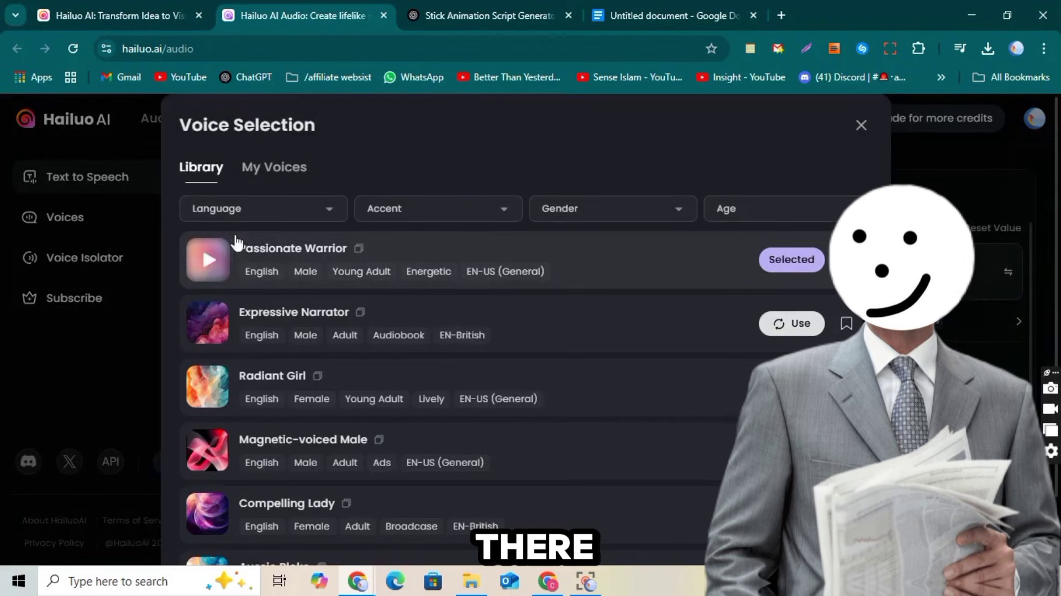
left_click(207, 276)
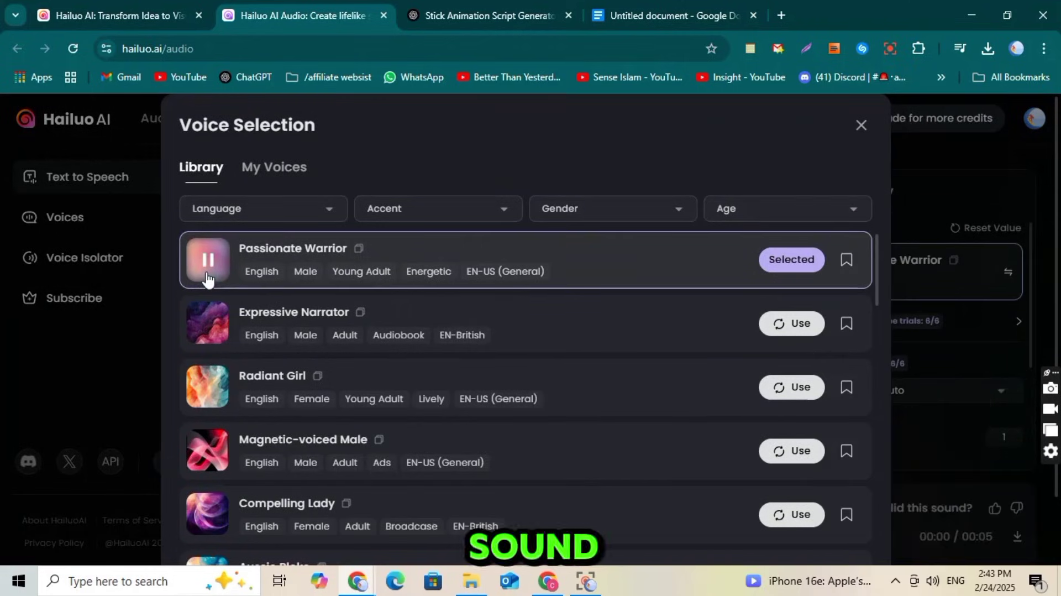
left_click(210, 328)
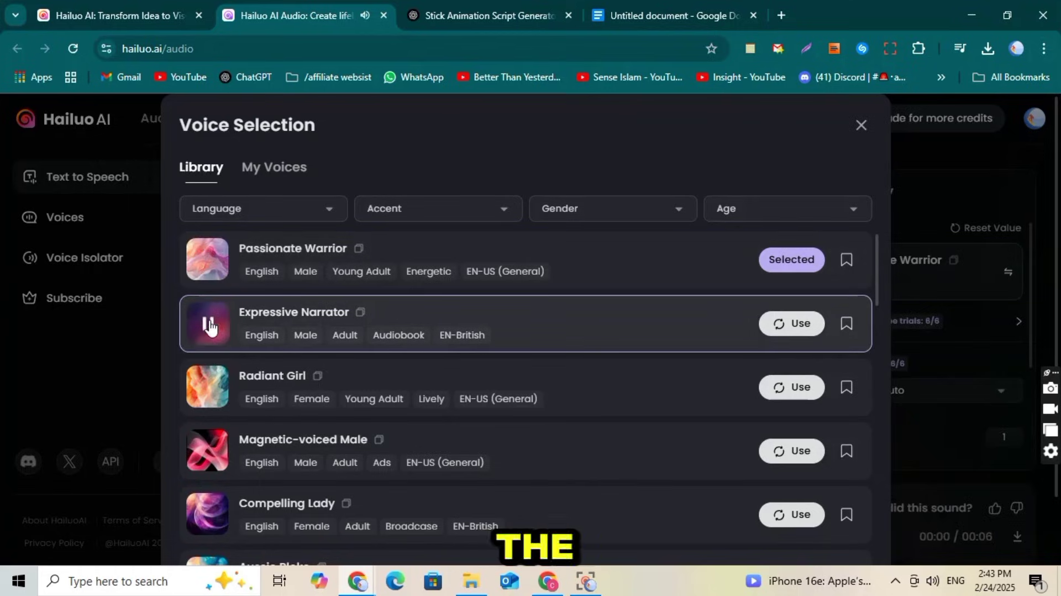
left_click(200, 393)
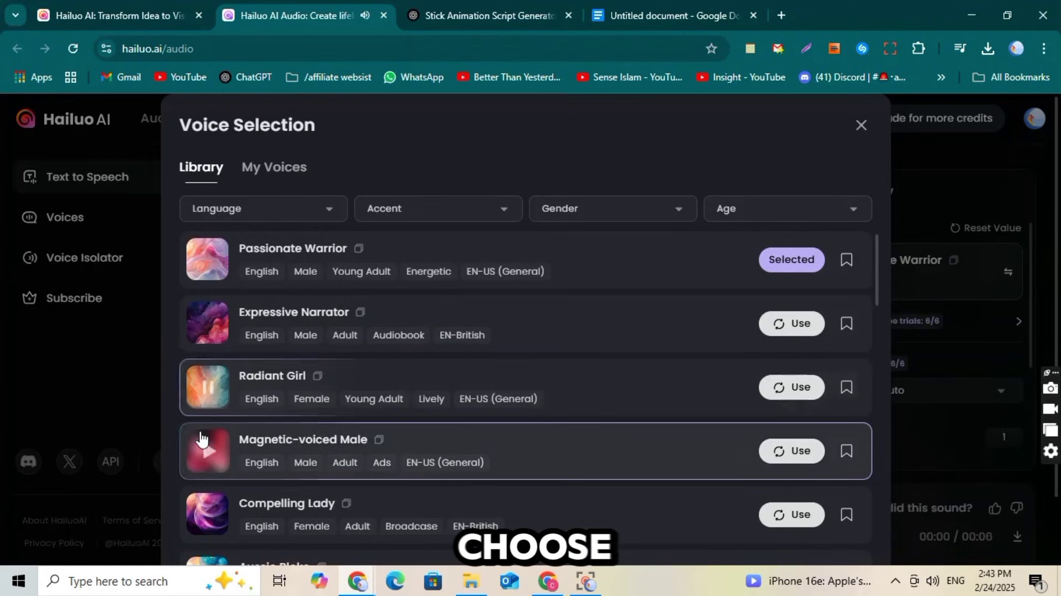
left_click(792, 451)
scroll(794, 449, "down", 3)
left_click(670, 446)
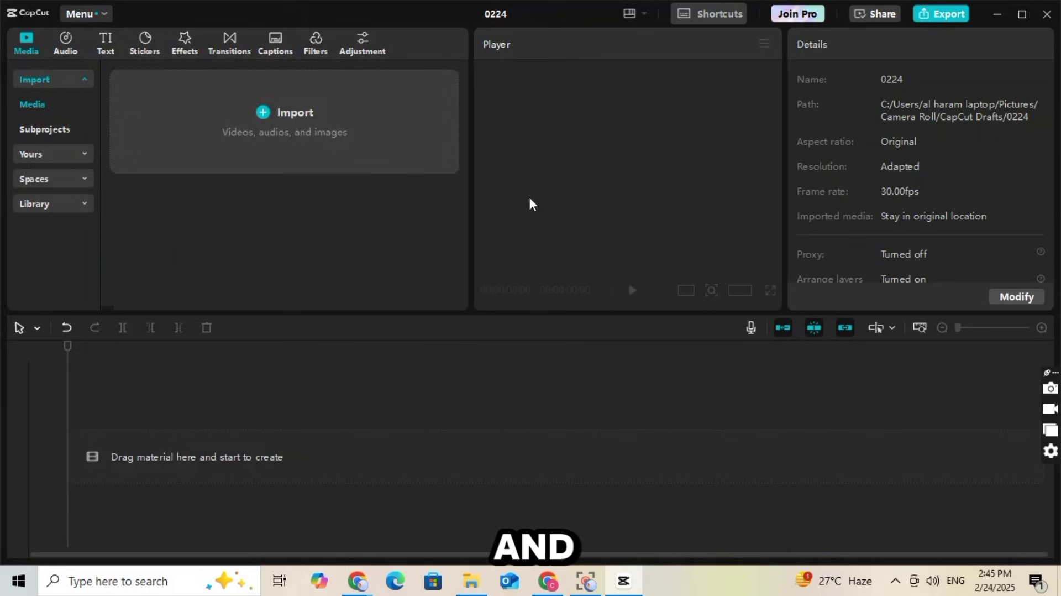
Import all the downloaded clips and the voiceover audio into CapCut
left_click(298, 121)
left_click_drag(153, 147, 509, 275)
left_click(390, 352)
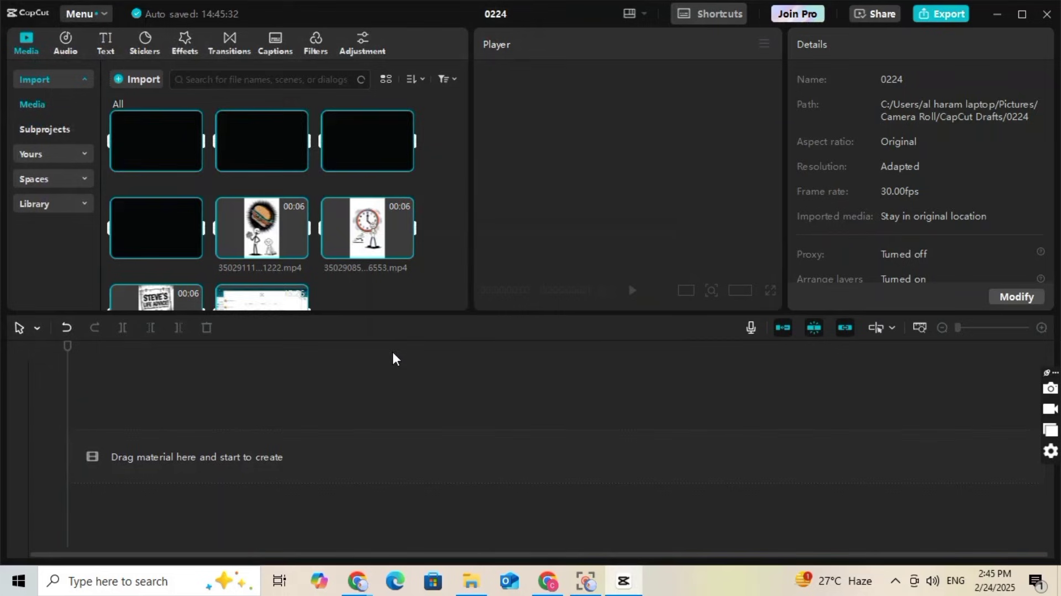
scroll(280, 254, "down", 2)
scroll(298, 270, "up", 2)
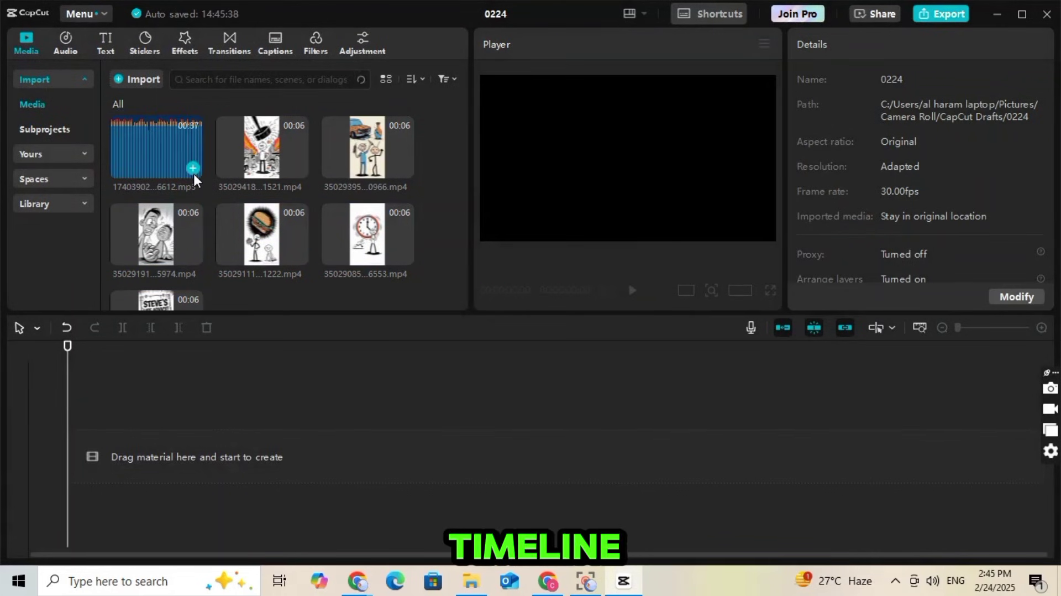
Place the voiceover on the timeline and cut it into separate pieces with the Split tool
left_click(191, 167)
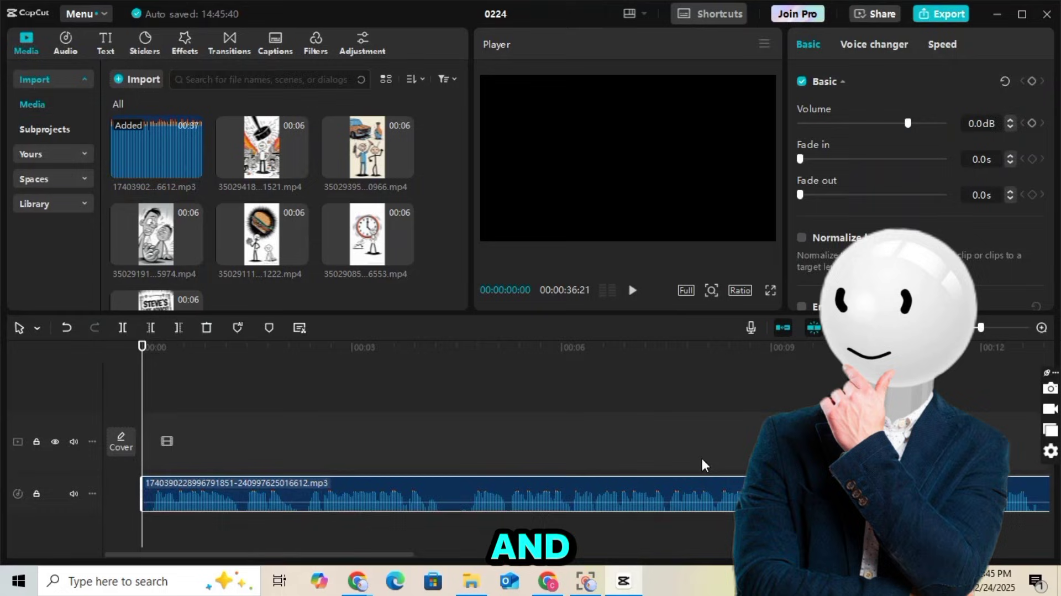
left_click(33, 328)
left_click(67, 419)
scroll(250, 499, "up", 2)
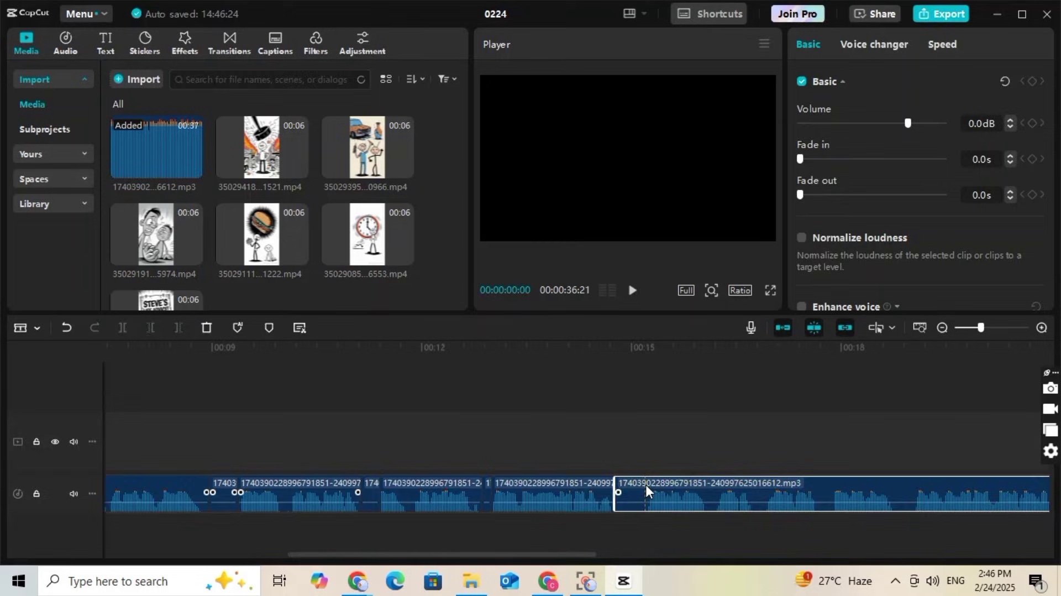
scroll(647, 489, "down", 5)
left_click(362, 492)
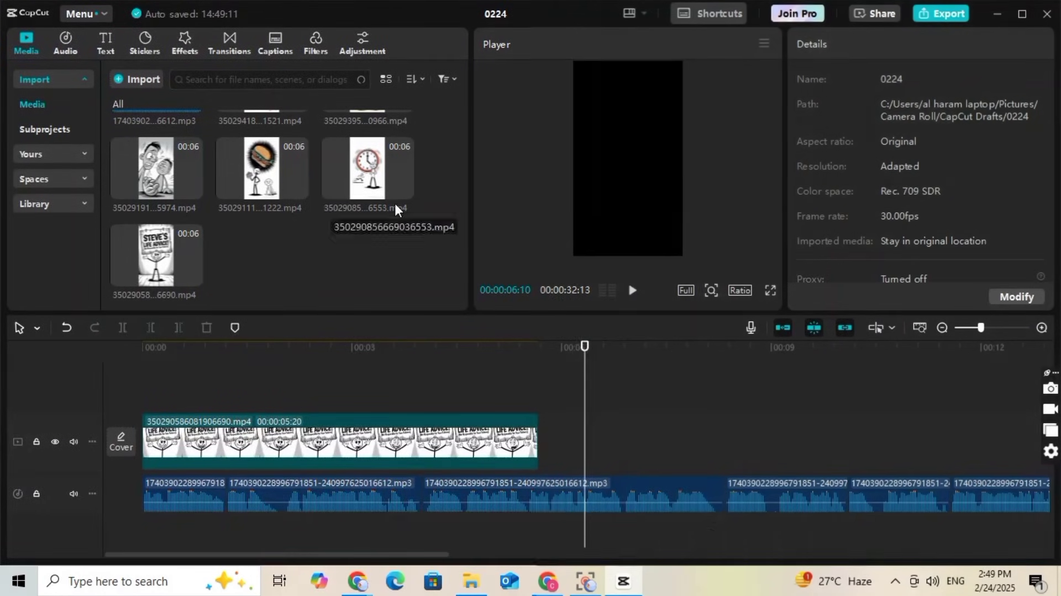
Add the clock, burger and hammer clips to the timeline in order, checking playback timing
left_click(404, 188)
key("space")
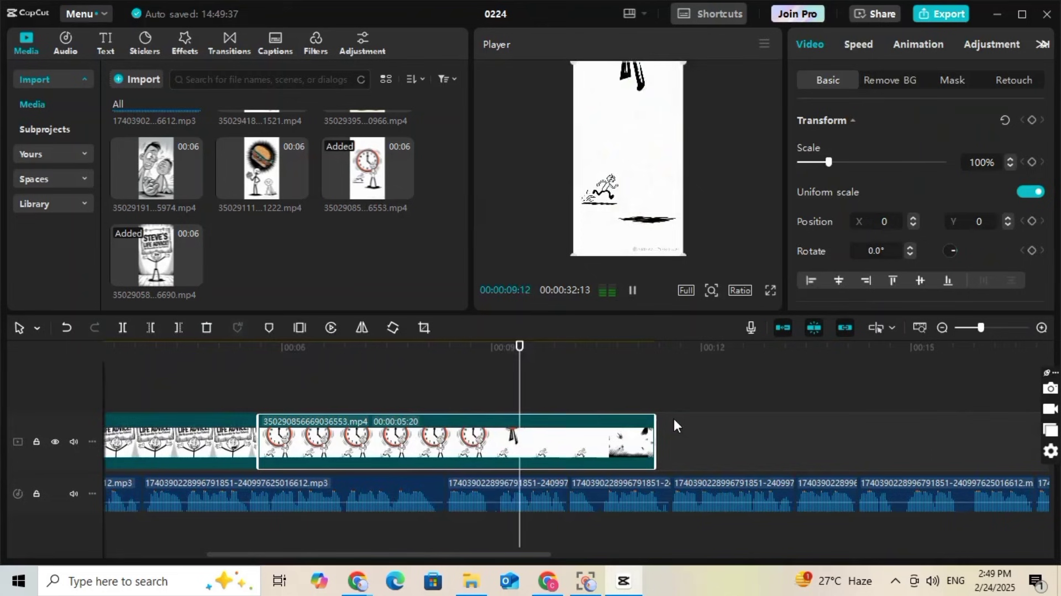
left_click(298, 189)
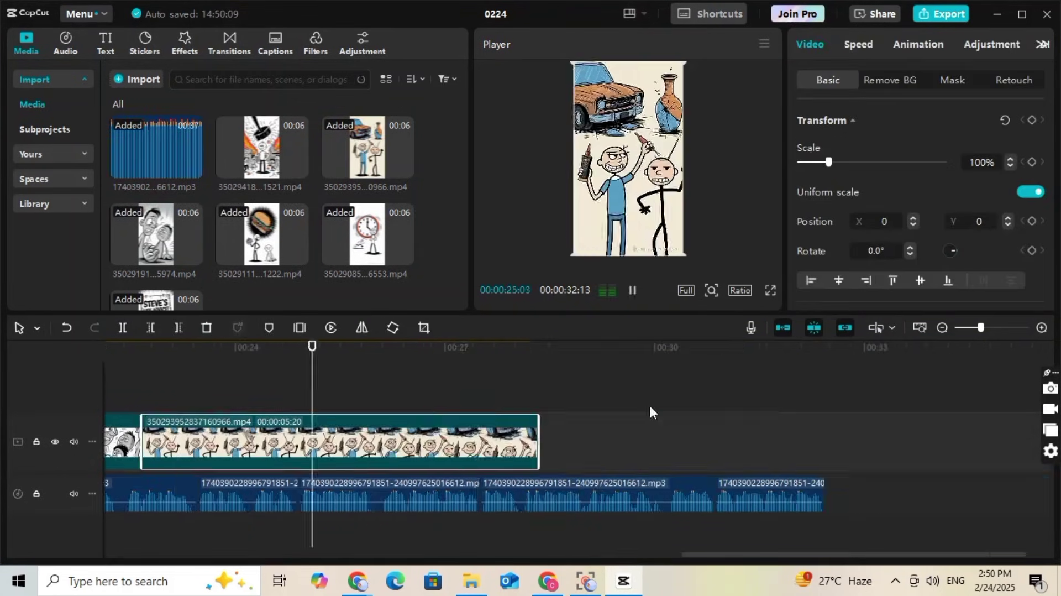
left_click(298, 168)
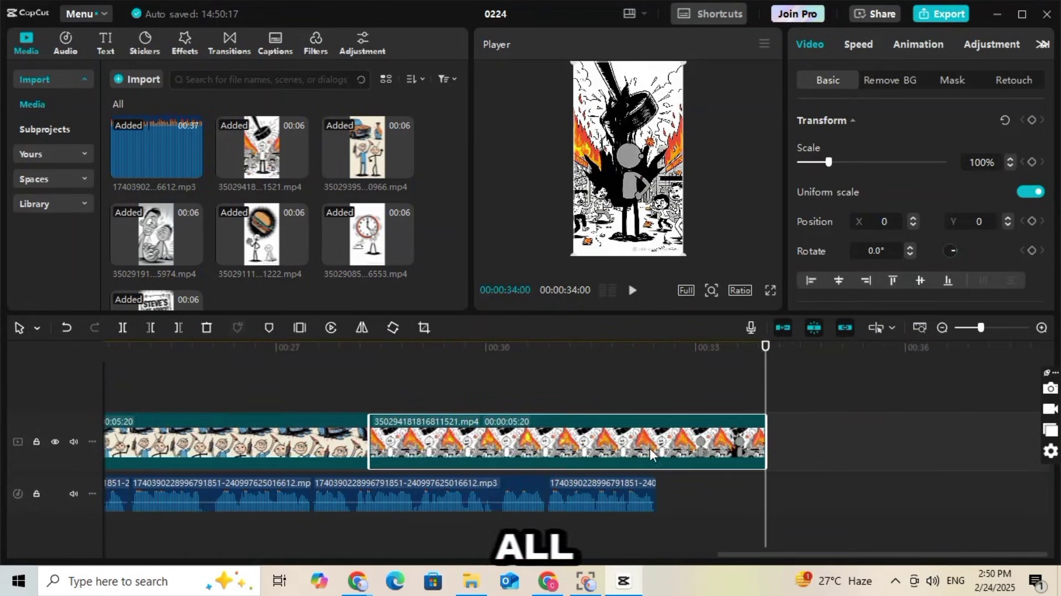
Revert the accidental speed-up of the last clip back to 1.0x and undo the edit
left_click(848, 44)
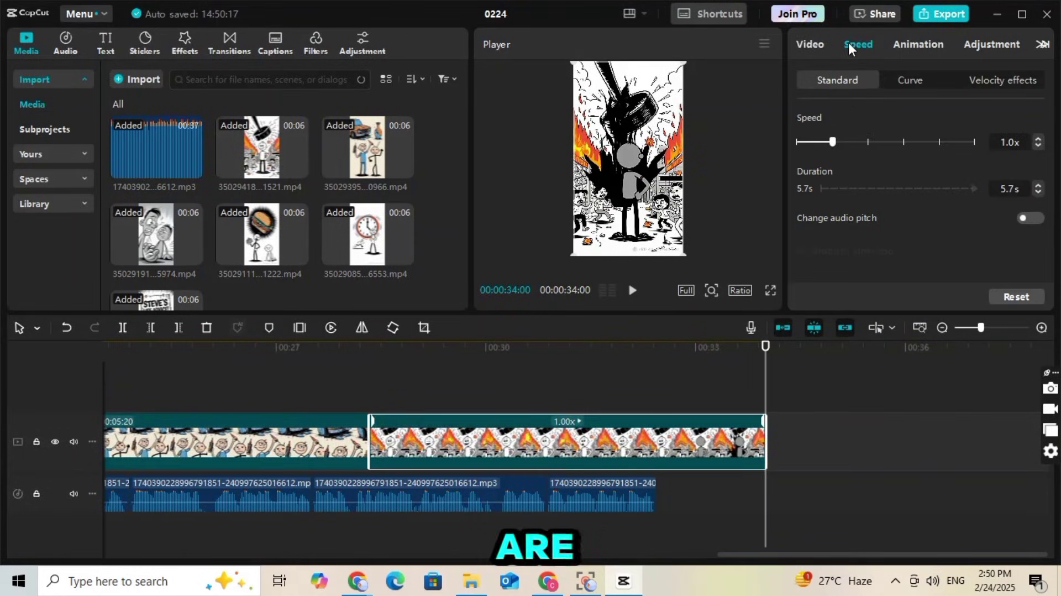
left_click_drag(832, 142, 867, 141)
left_click(67, 327)
left_click(67, 331)
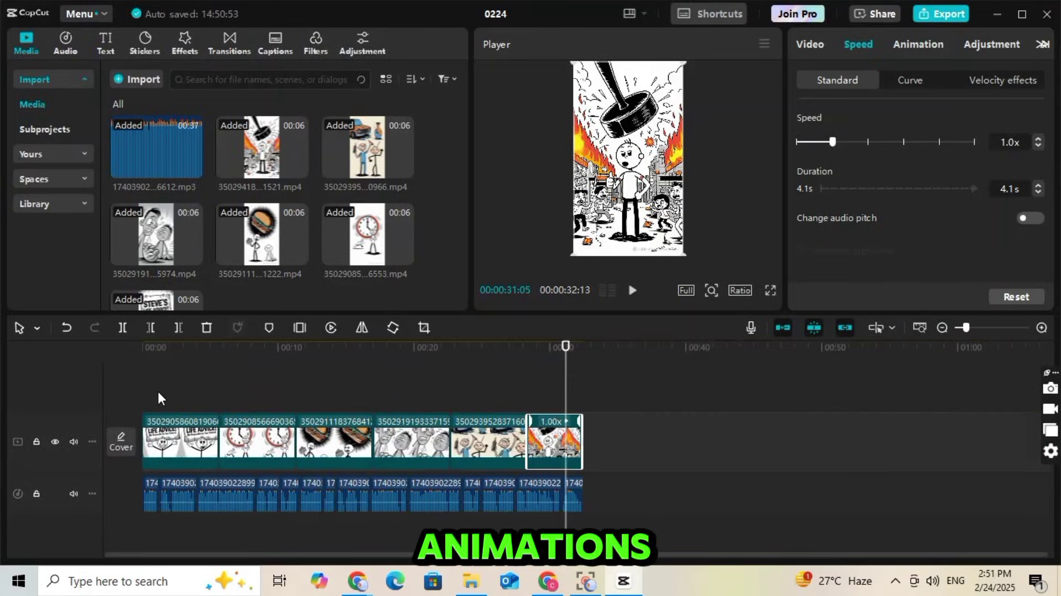
Open the video effects library and browse Light Effects, Lens, Distortion, Screen and Star
left_click(159, 397)
left_click(192, 51)
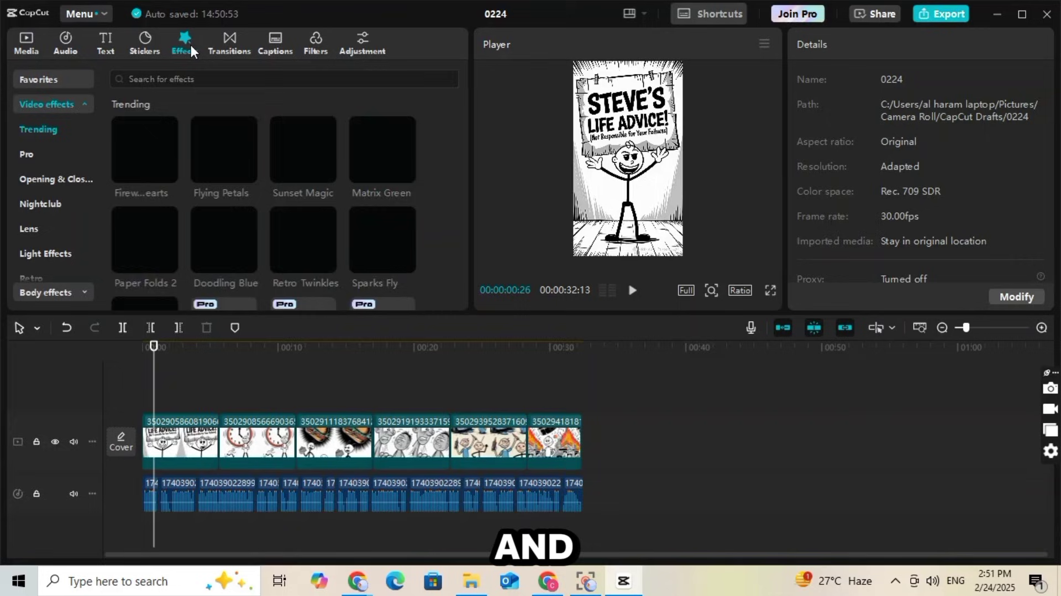
left_click(61, 254)
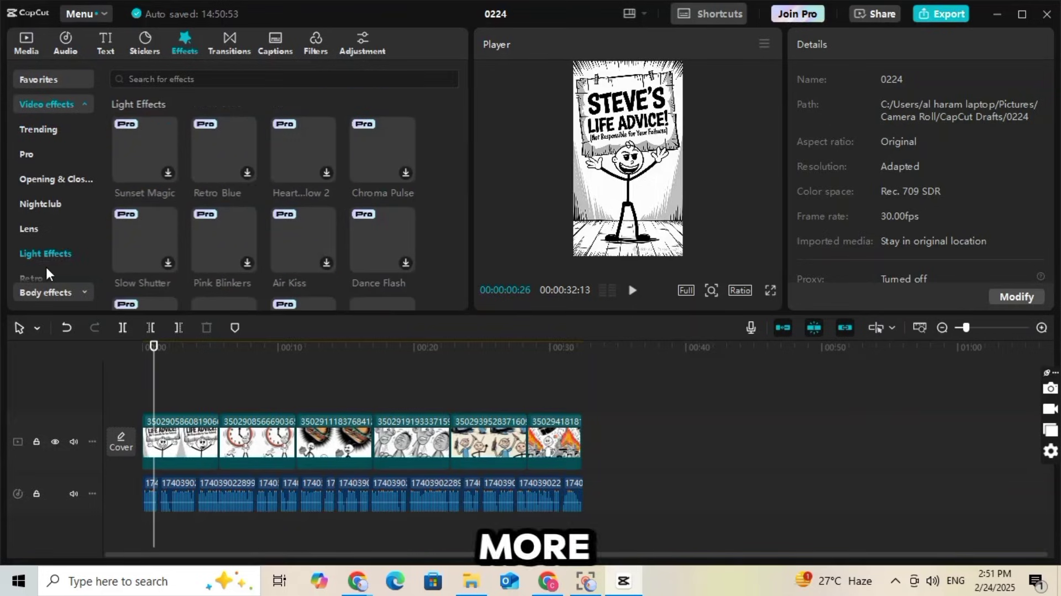
left_click(45, 229)
left_click(42, 250)
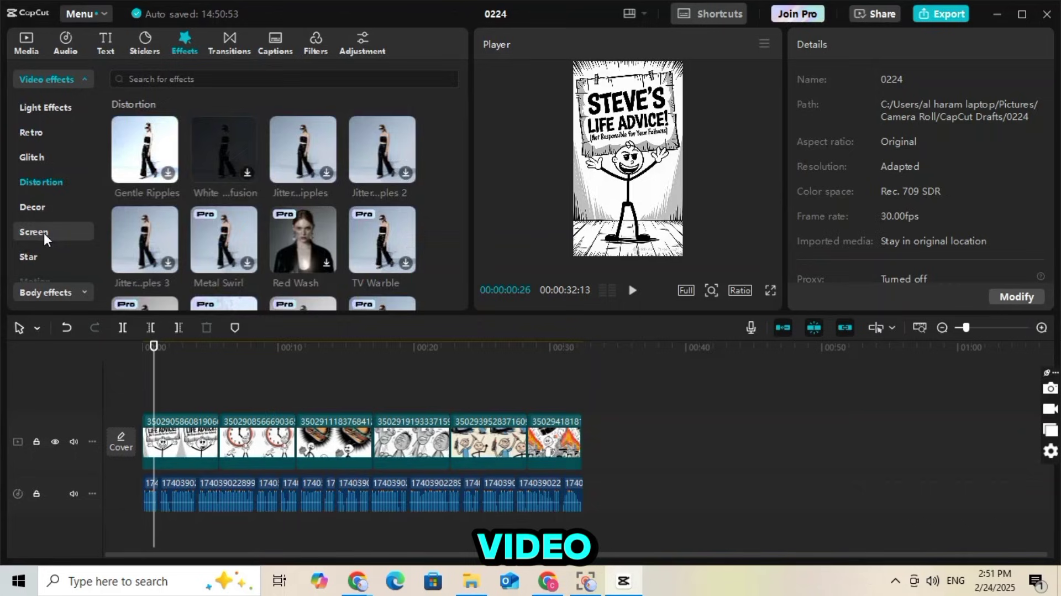
left_click(43, 232)
left_click(42, 257)
Browse further effect categories: Edits, Cartoon, Split and Graffiti
scroll(42, 260, "down", 2)
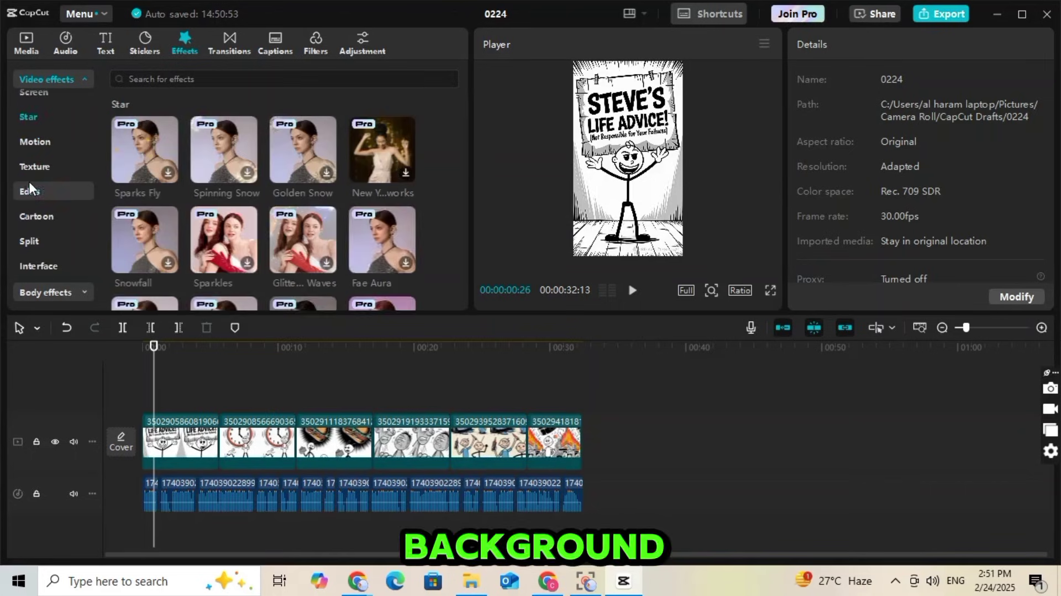
left_click(32, 191)
left_click(34, 218)
left_click(30, 241)
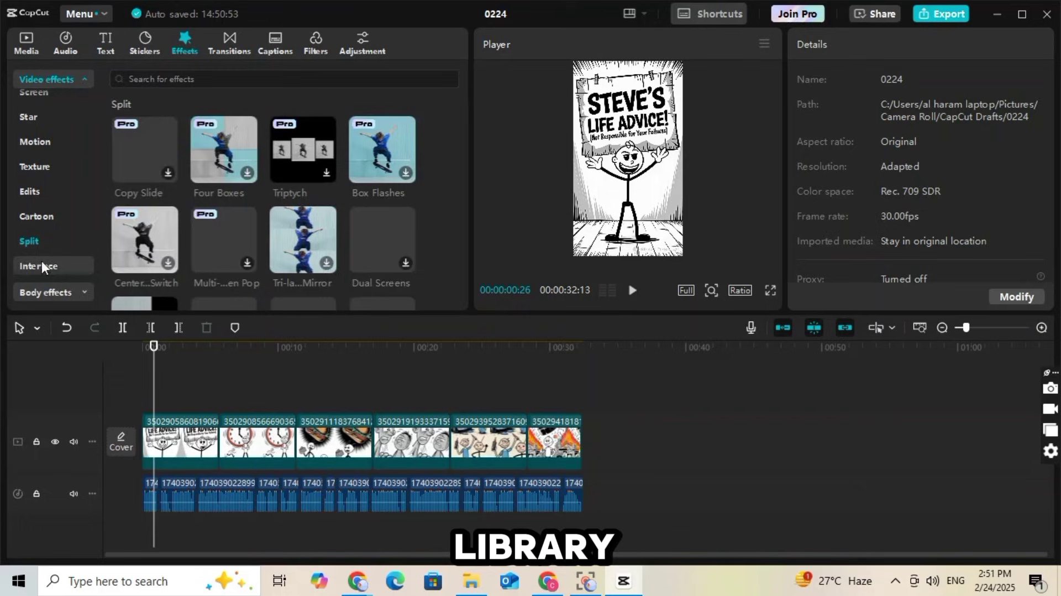
scroll(41, 260, "down", 1)
left_click(36, 236)
left_click(30, 193)
left_click(31, 144)
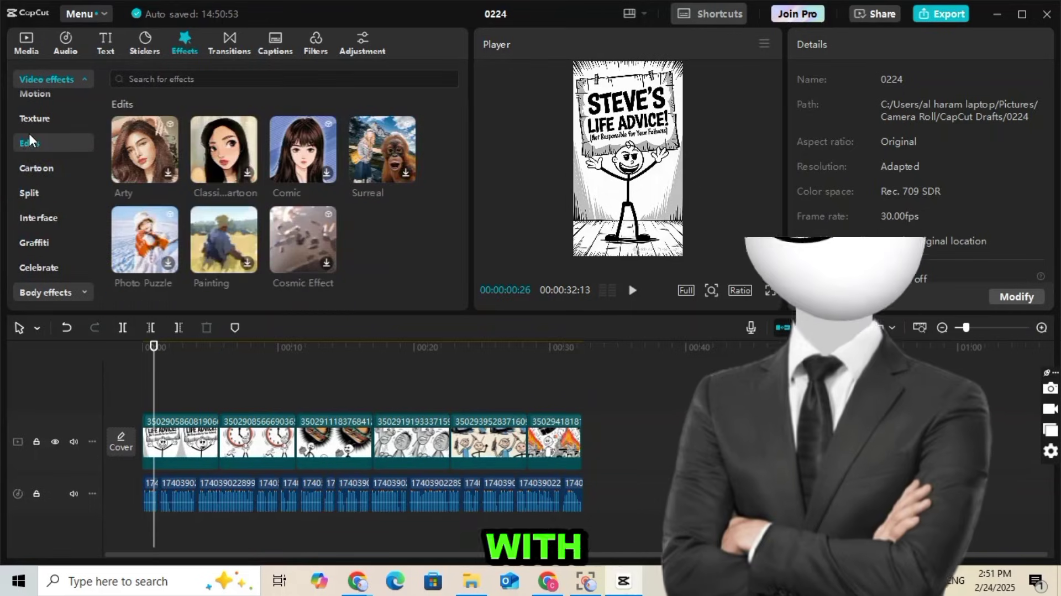
Return to the Light Effects category and select the second clip, the clock animation
scroll(44, 221, "up", 5)
left_click(48, 253)
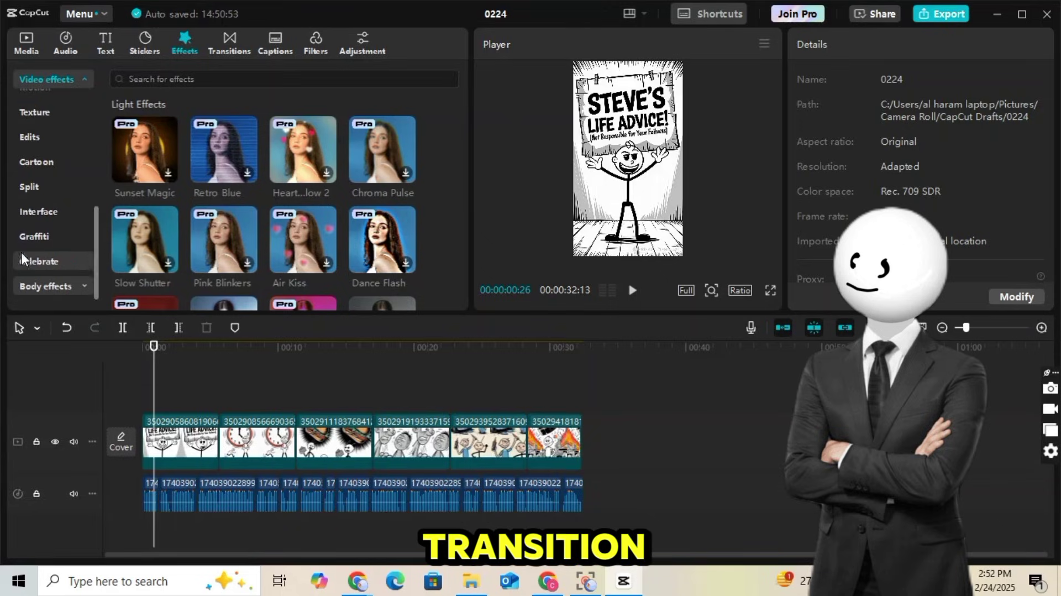
scroll(144, 283, "down", 5)
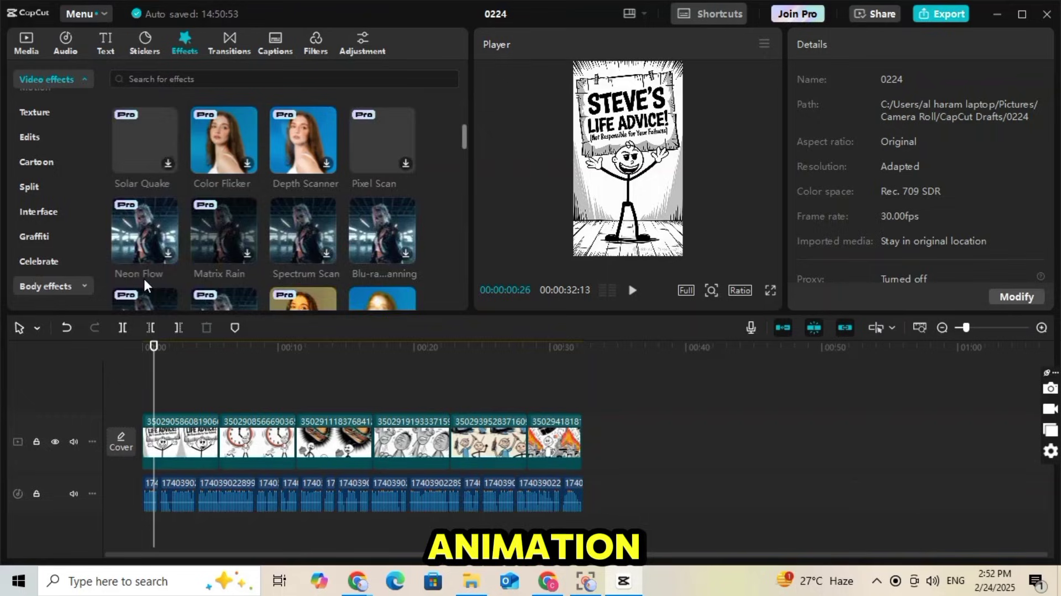
scroll(144, 283, "up", 5)
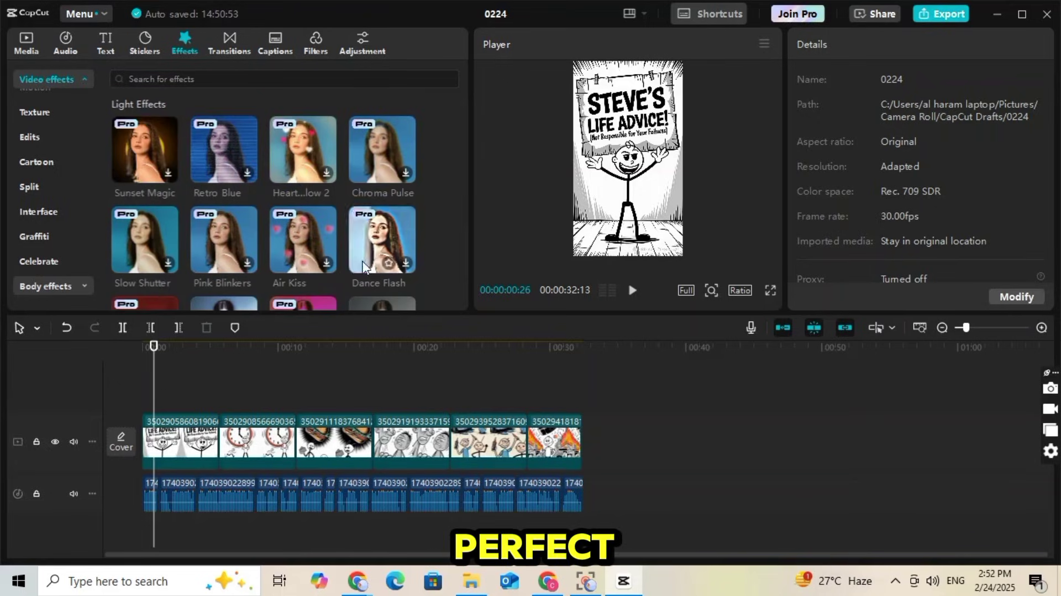
left_click(283, 437)
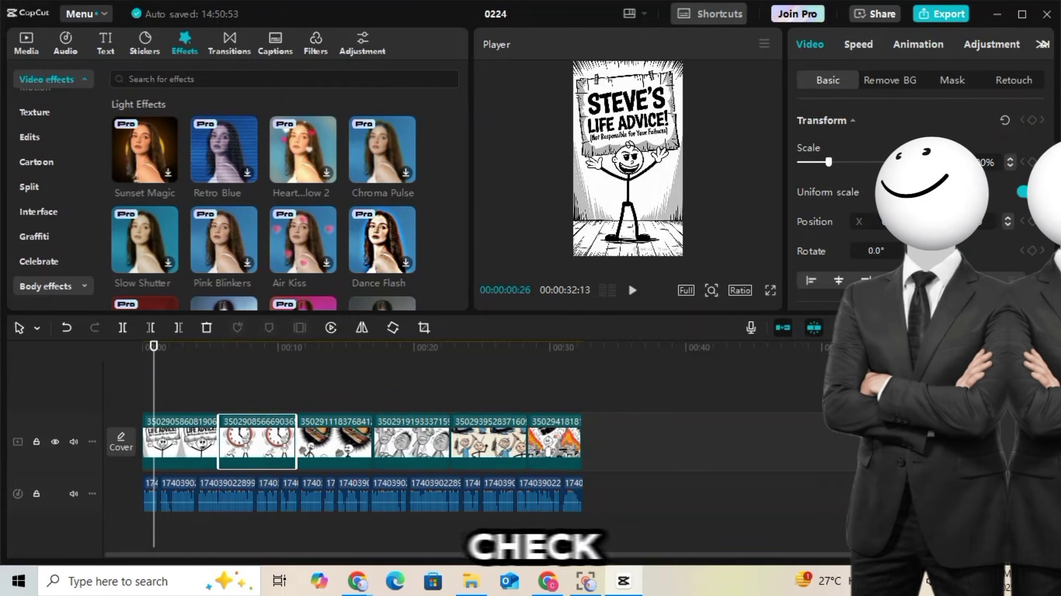
scroll(870, 341, "up", 5)
scroll(869, 341, "down", 5)
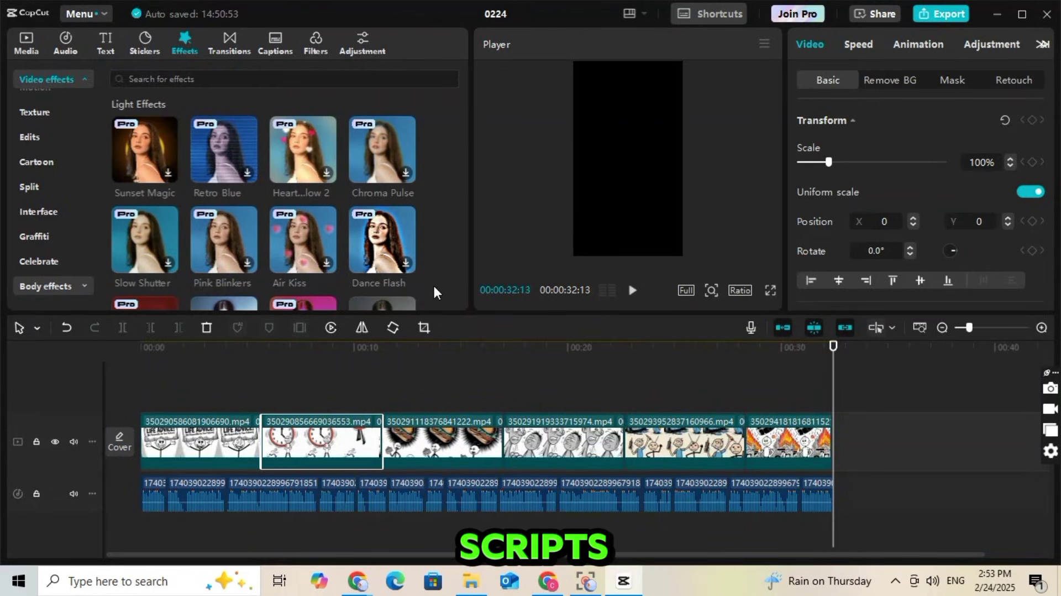
scroll(434, 292, "up", 10)
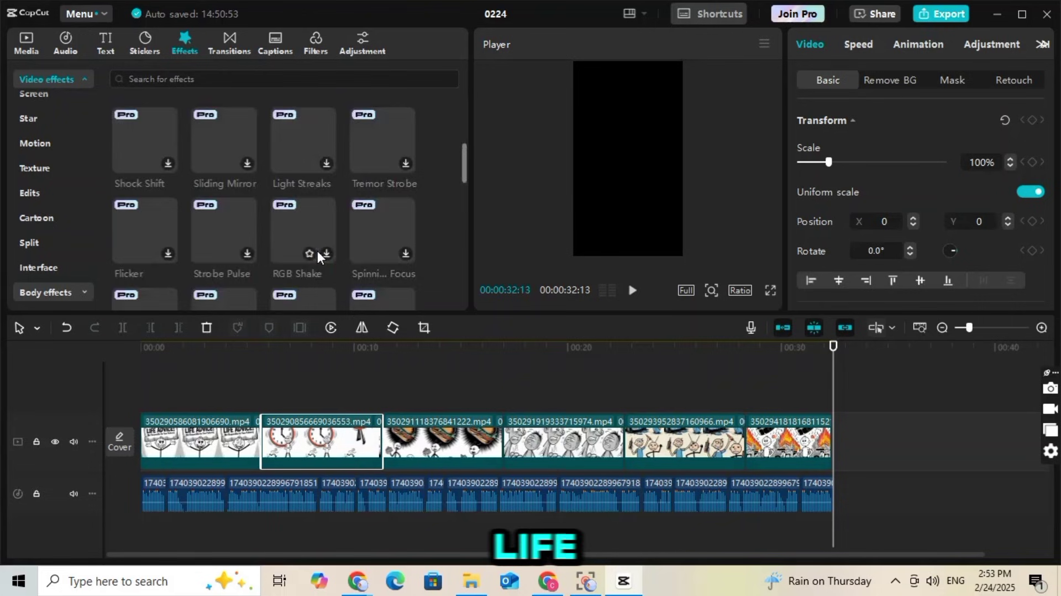
scroll(318, 256, "up", 5)
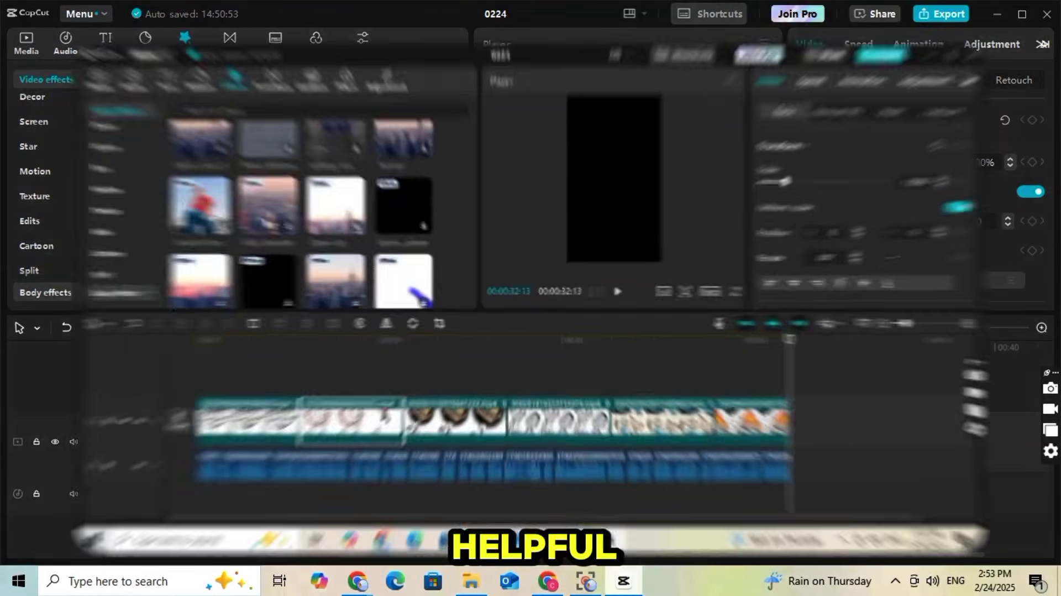